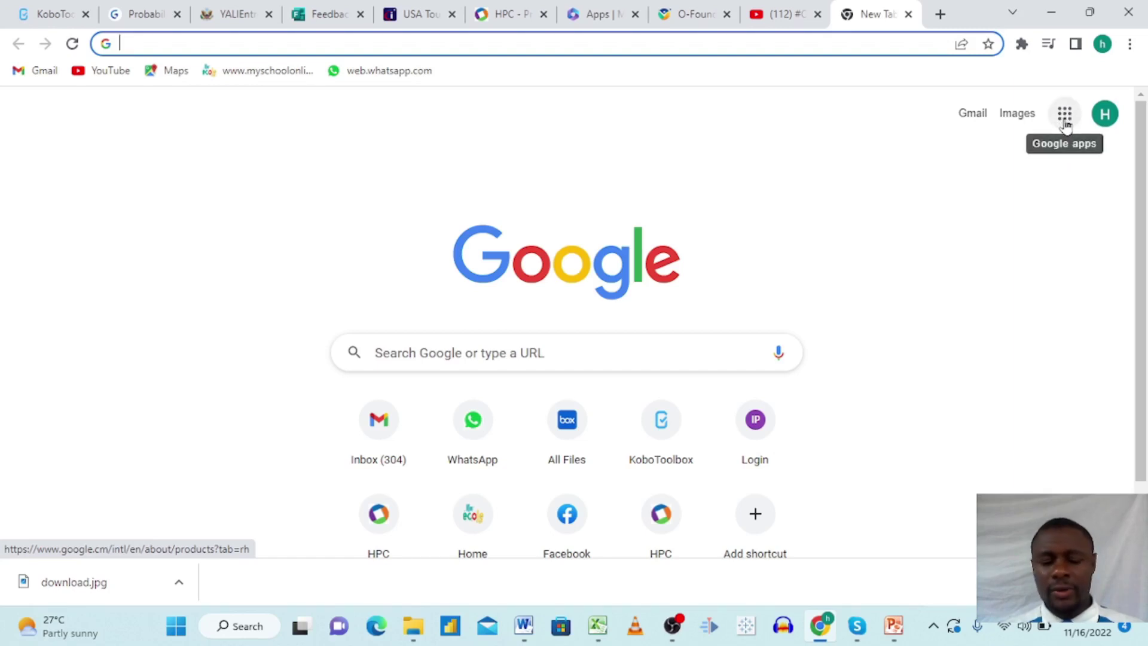
Show the Google apps grid in Chrome and scroll it to reveal Sheets
left_click(1064, 114)
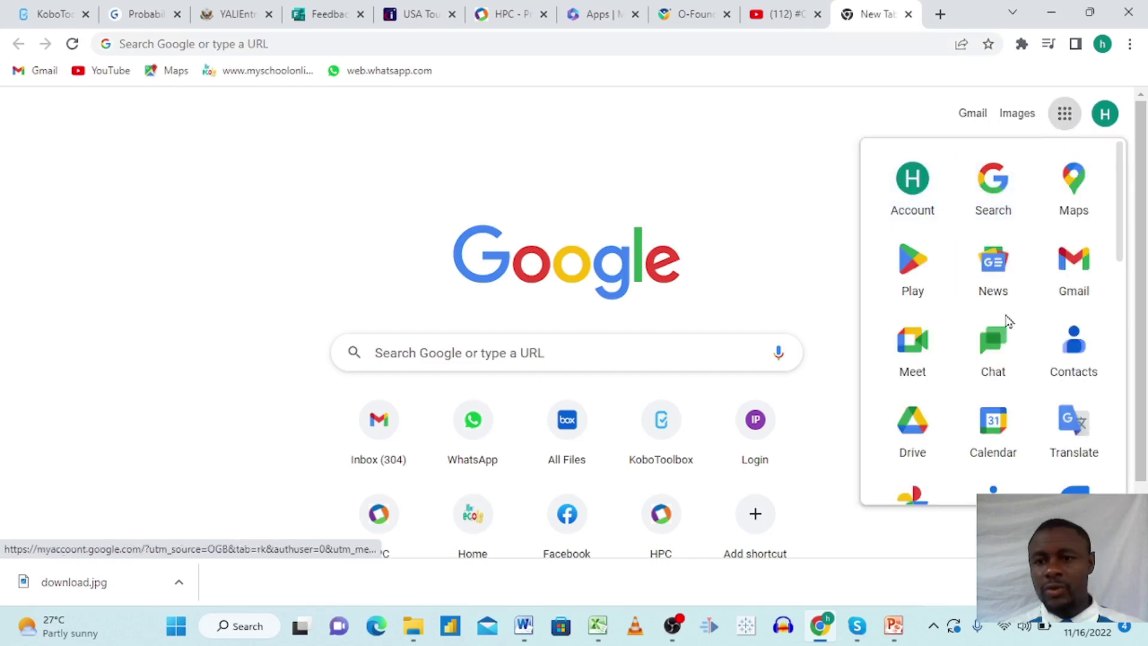
scroll(1008, 321, "down", 3)
scroll(1008, 321, "down", 3)
scroll(1008, 321, "down", 2)
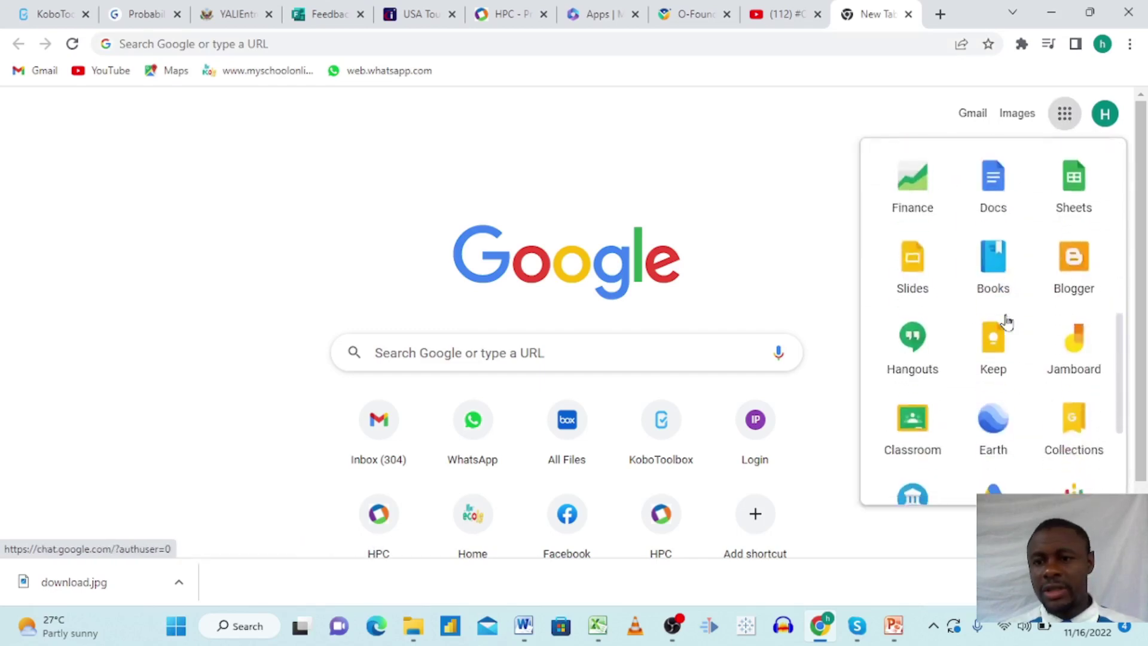
scroll(1008, 319, "down", 3)
scroll(1008, 320, "up", 3)
scroll(1008, 320, "up", 3)
scroll(1008, 320, "up", 2)
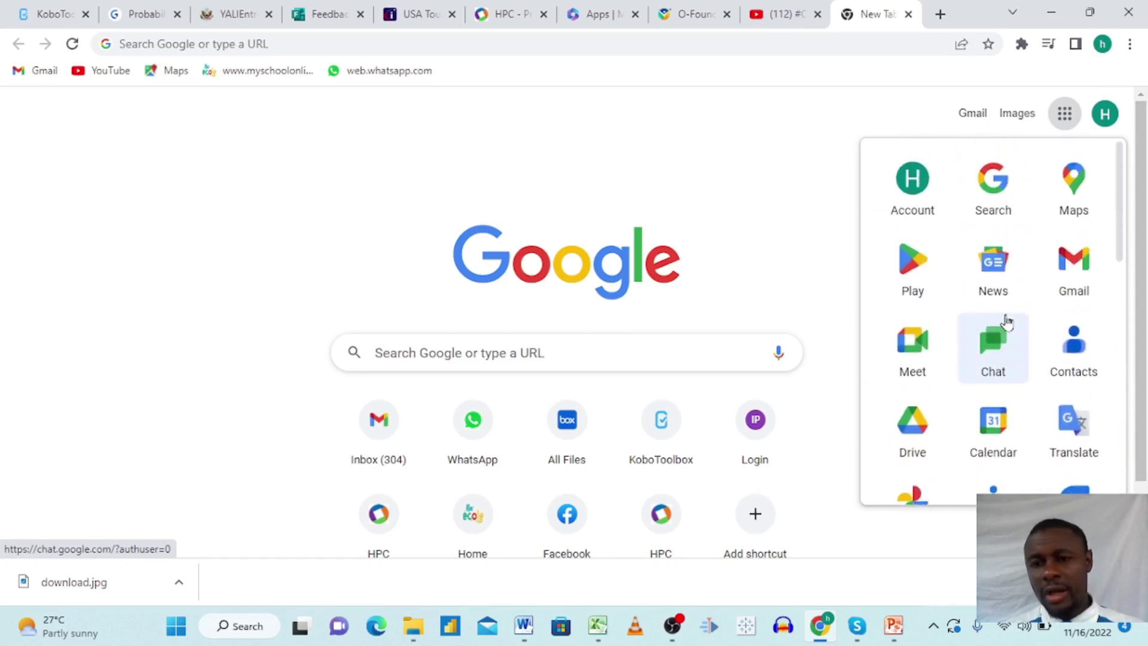
scroll(1008, 320, "down", 2)
scroll(1009, 320, "up", 1)
scroll(1007, 320, "up", 1)
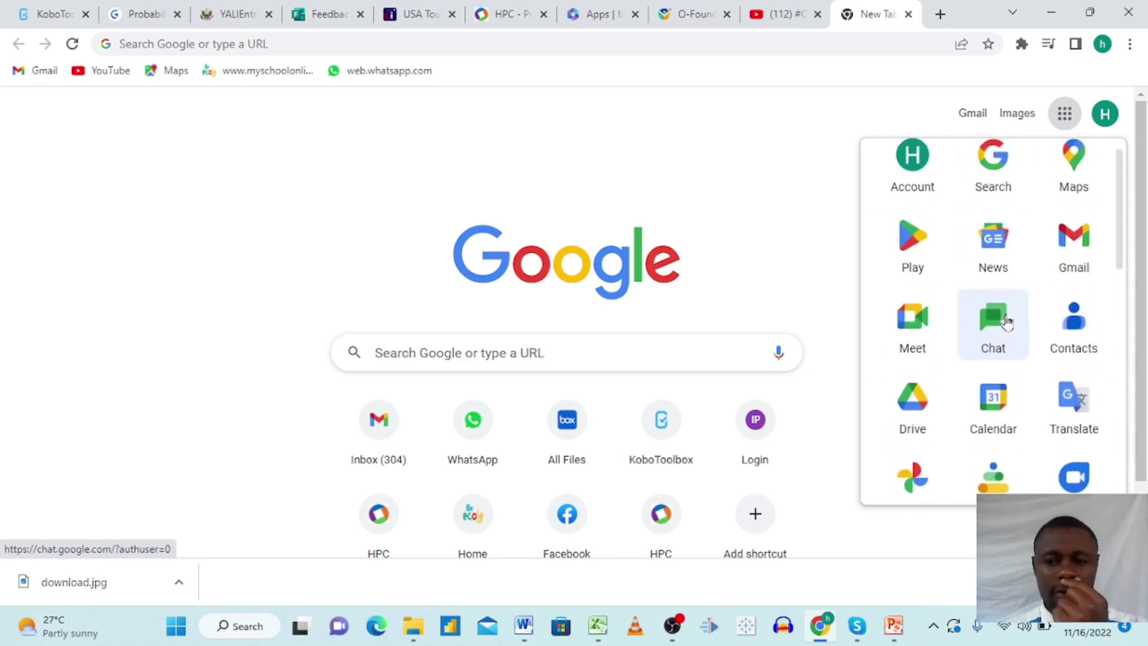
scroll(1008, 320, "down", 1)
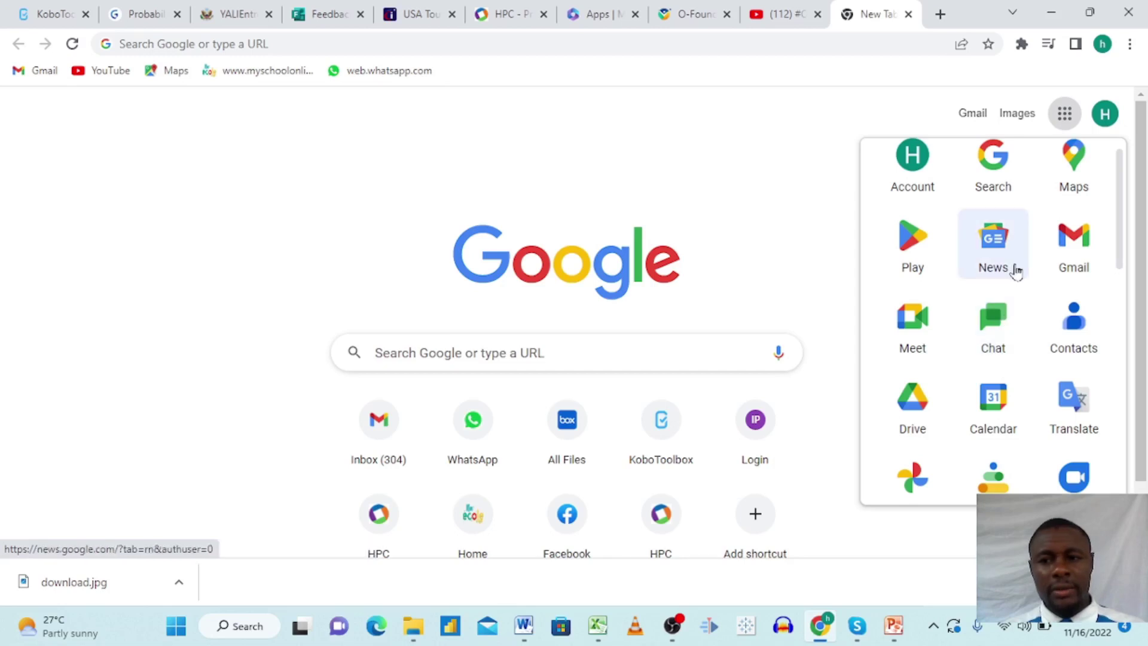
scroll(1035, 295, "up", 1)
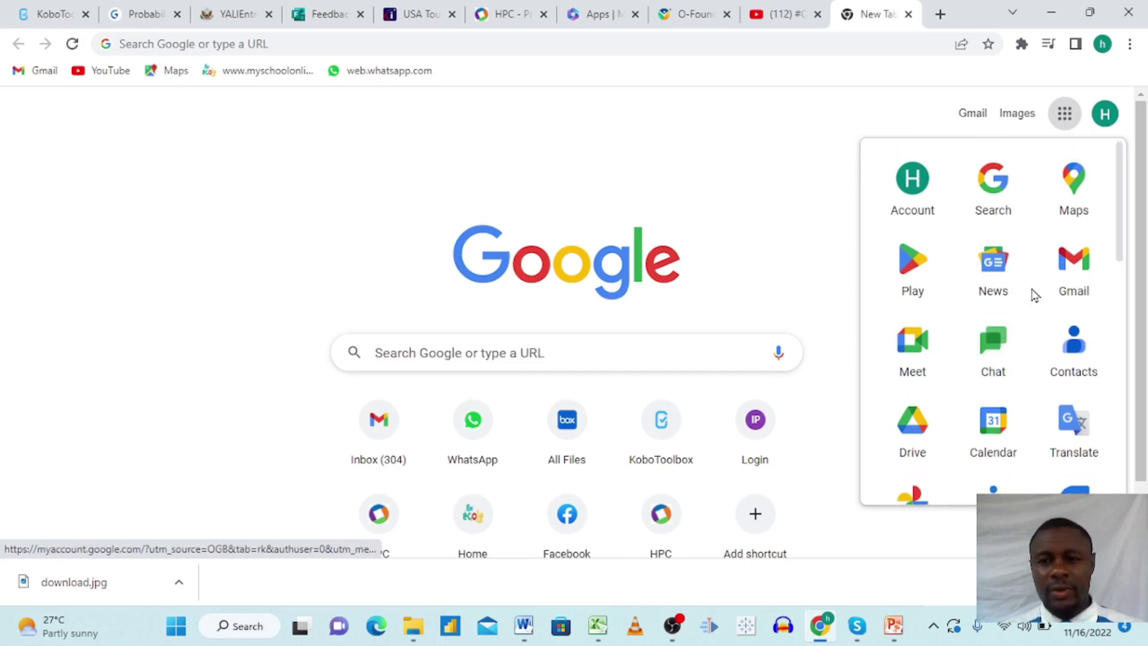
scroll(1035, 295, "down", 2)
scroll(1034, 294, "up", 1)
scroll(1033, 295, "up", 1)
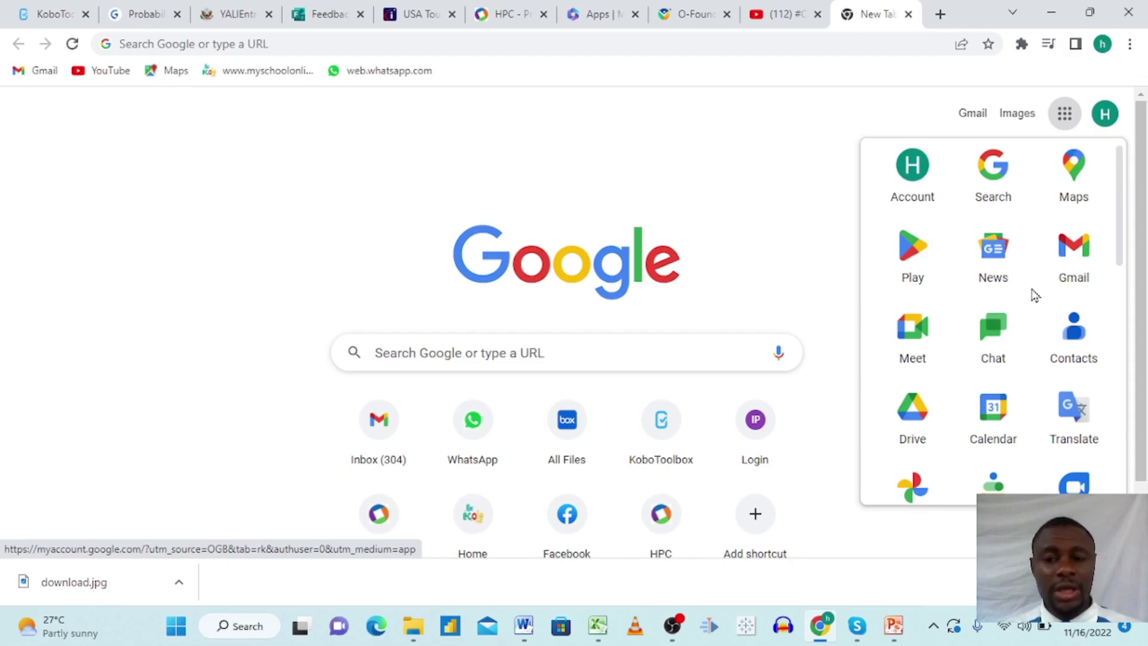
scroll(1034, 295, "down", 1)
scroll(1034, 294, "down", 1)
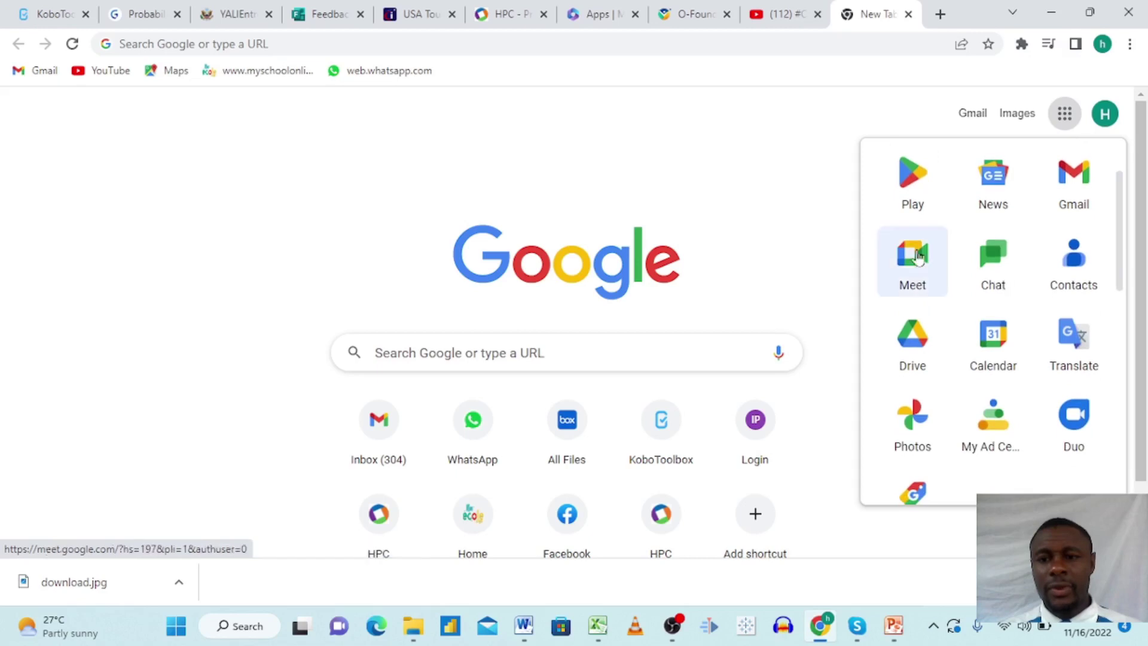
scroll(913, 282, "down", 1)
scroll(912, 283, "up", 1)
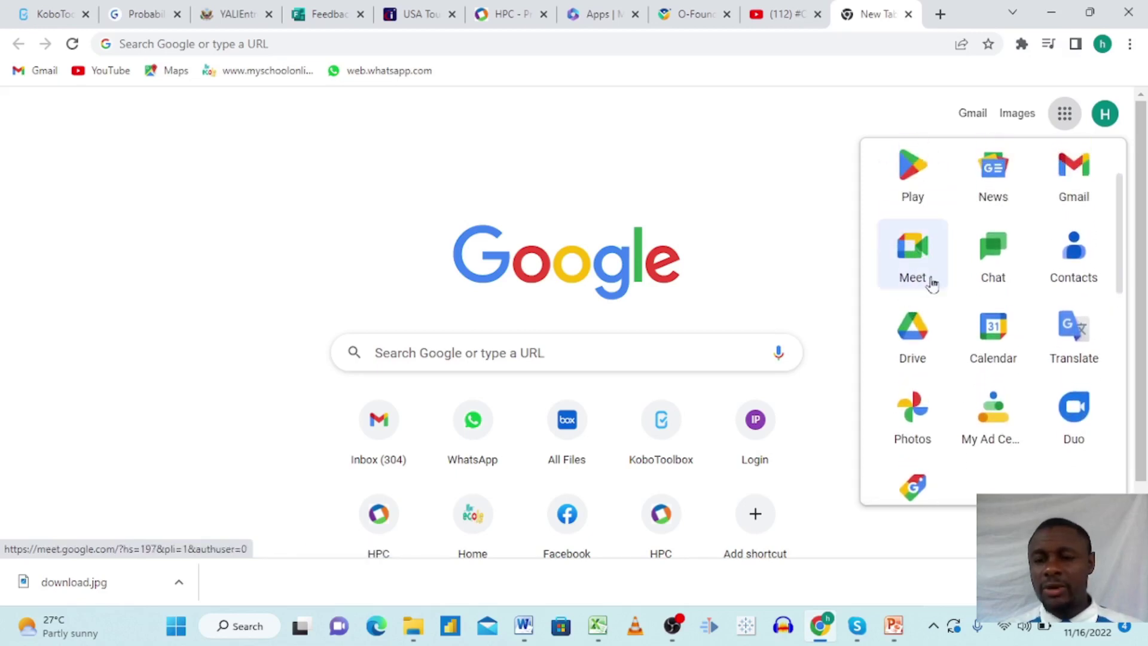
scroll(921, 295, "down", 1)
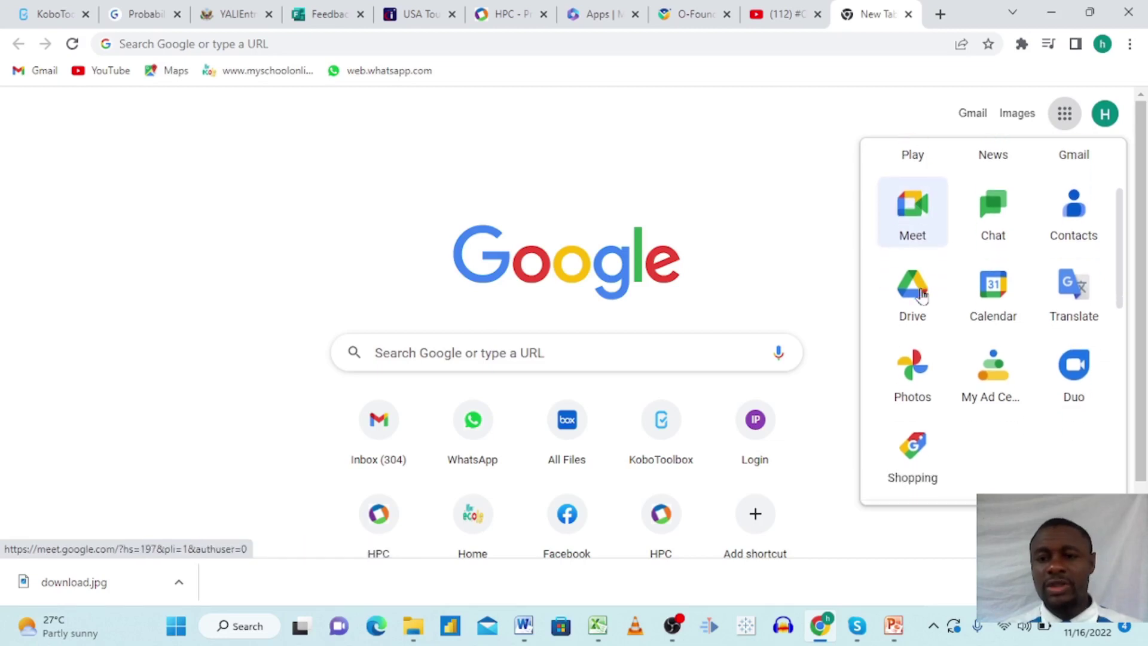
scroll(919, 303, "down", 2)
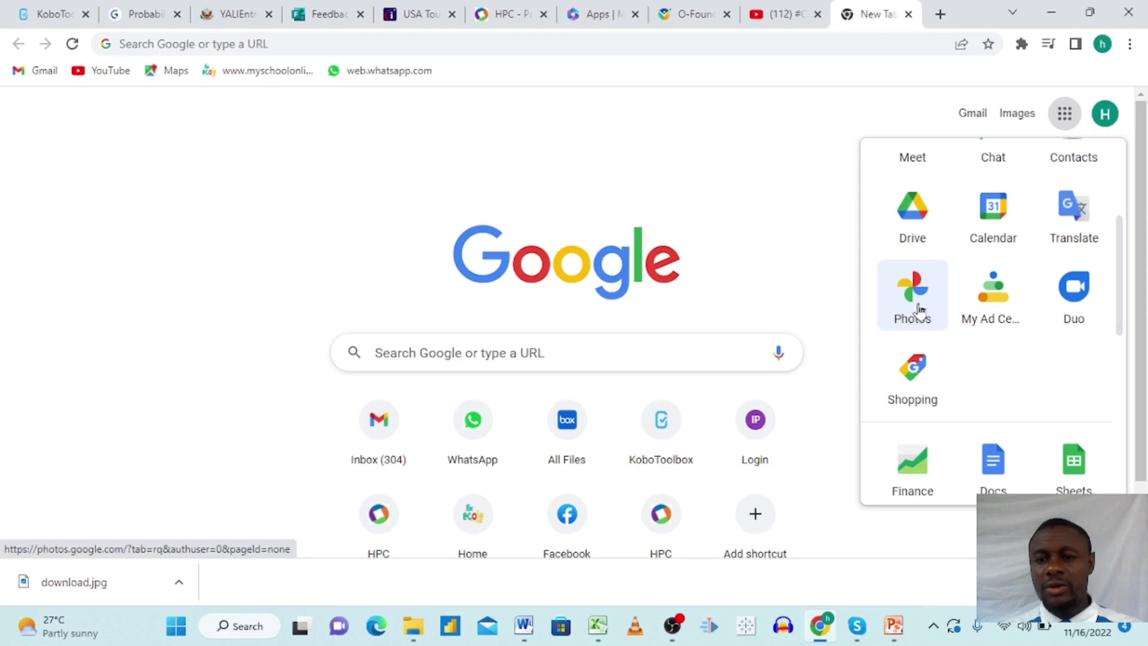
scroll(921, 308, "down", 1)
scroll(921, 309, "down", 2)
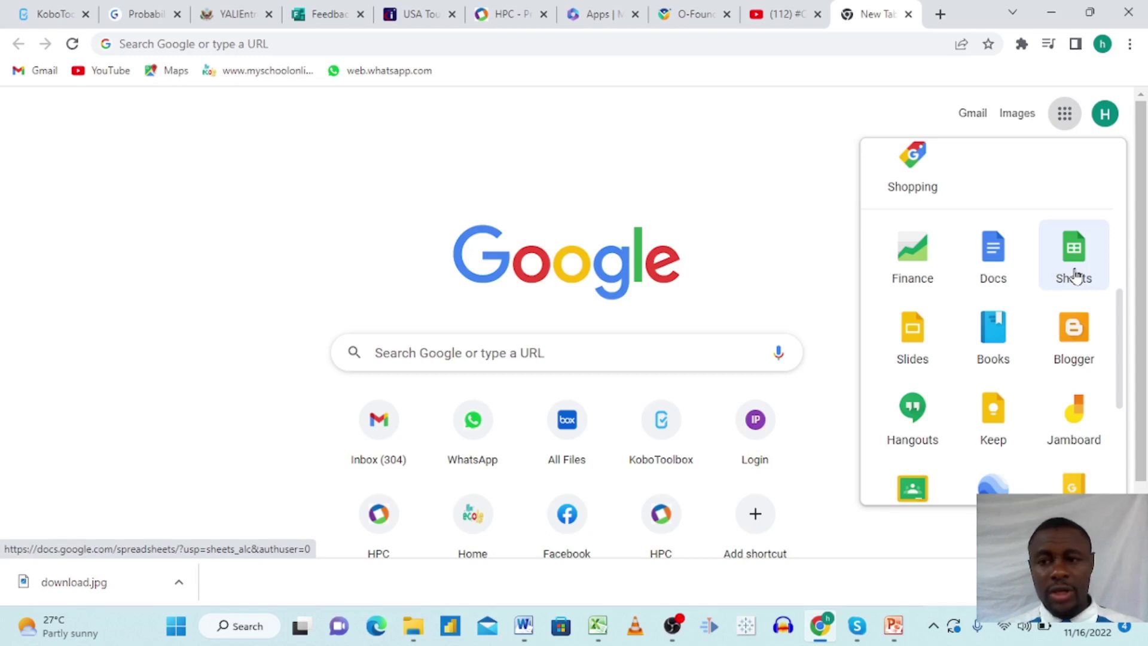
Launch Google Sheets from the Google apps panel
left_click(1075, 260)
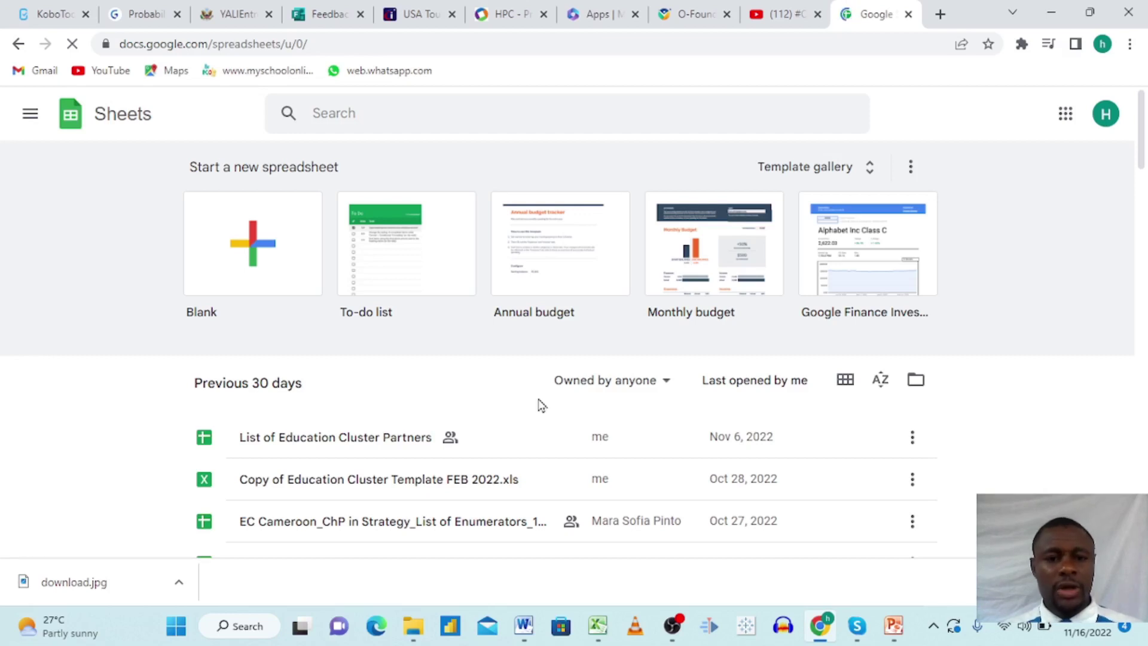
scroll(541, 406, "down", 3)
scroll(541, 405, "down", 2)
scroll(541, 406, "down", 2)
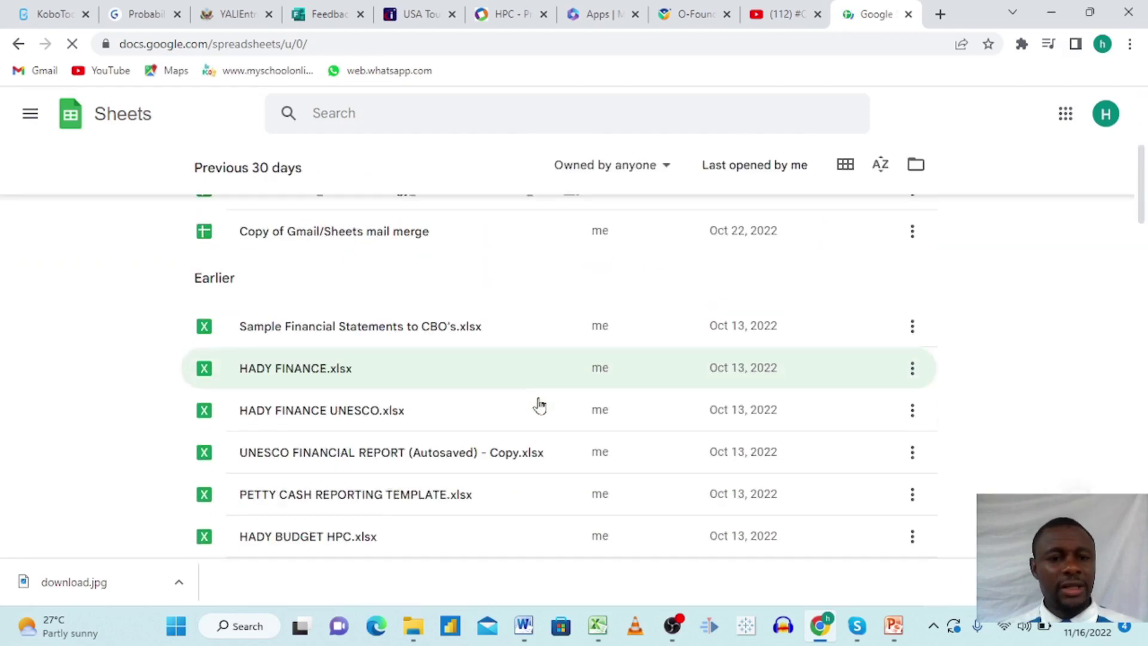
scroll(541, 406, "down", 2)
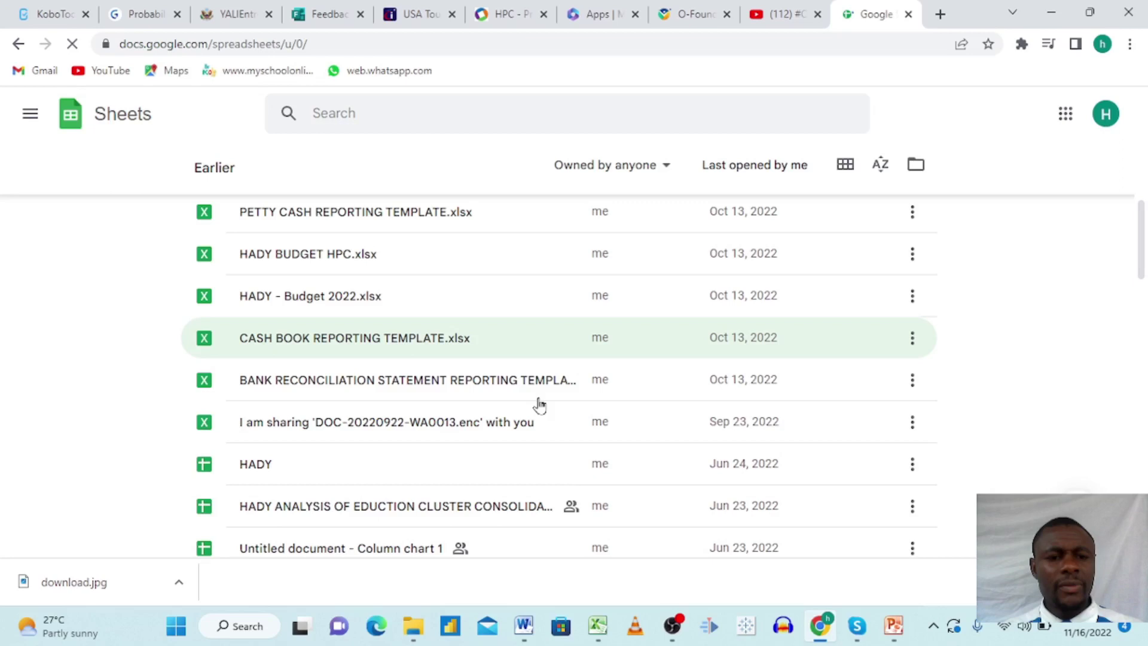
scroll(541, 405, "down", 5)
scroll(541, 405, "down", 3)
scroll(541, 406, "down", 2)
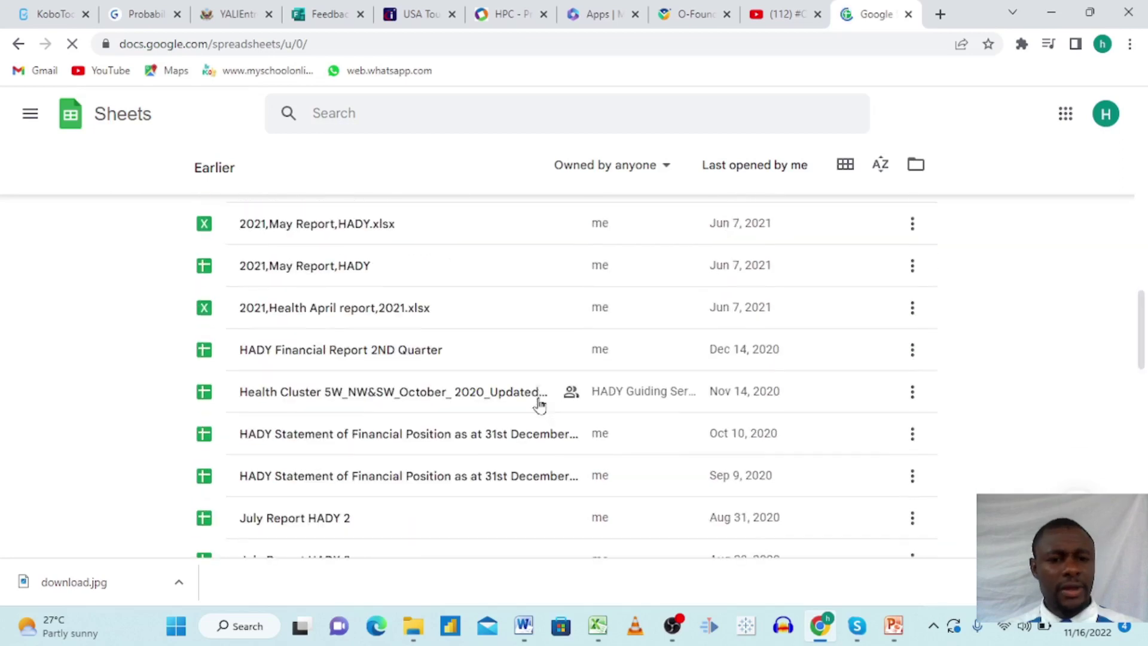
scroll(541, 405, "down", 5)
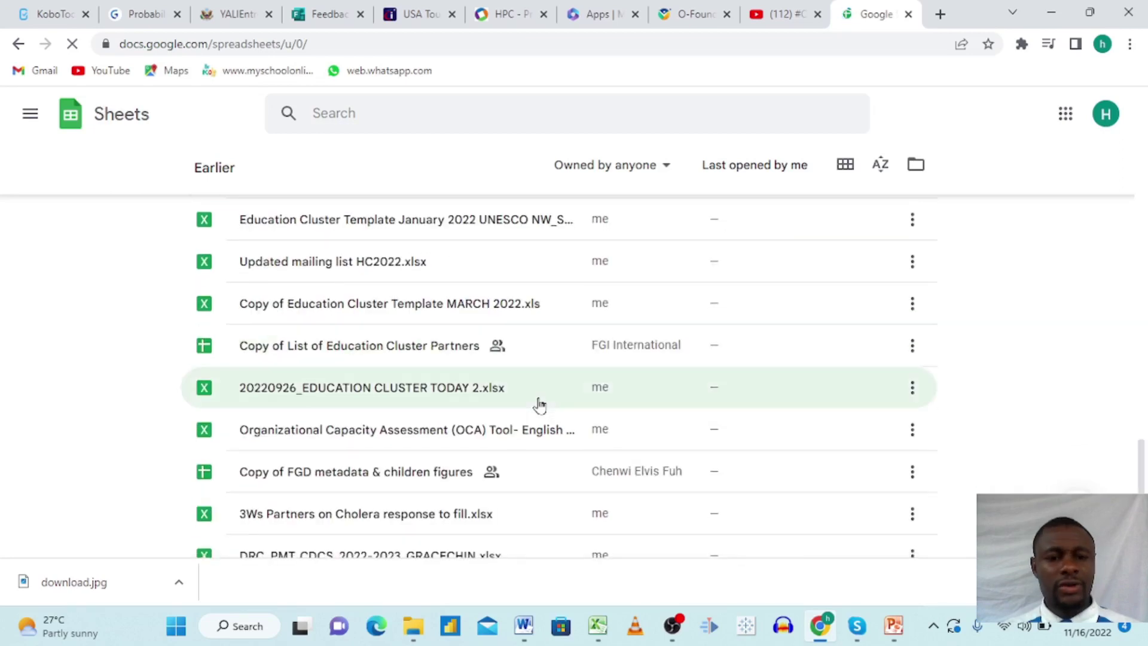
scroll(541, 405, "down", 2)
scroll(541, 406, "up", 4)
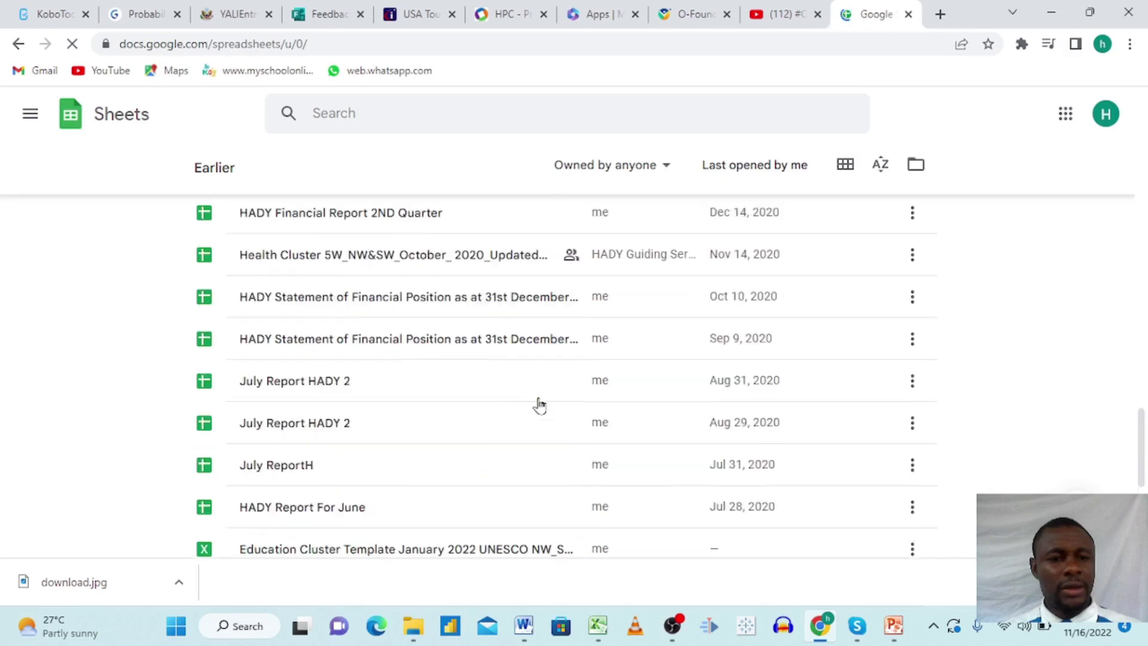
scroll(541, 406, "up", 4)
scroll(541, 405, "up", 2)
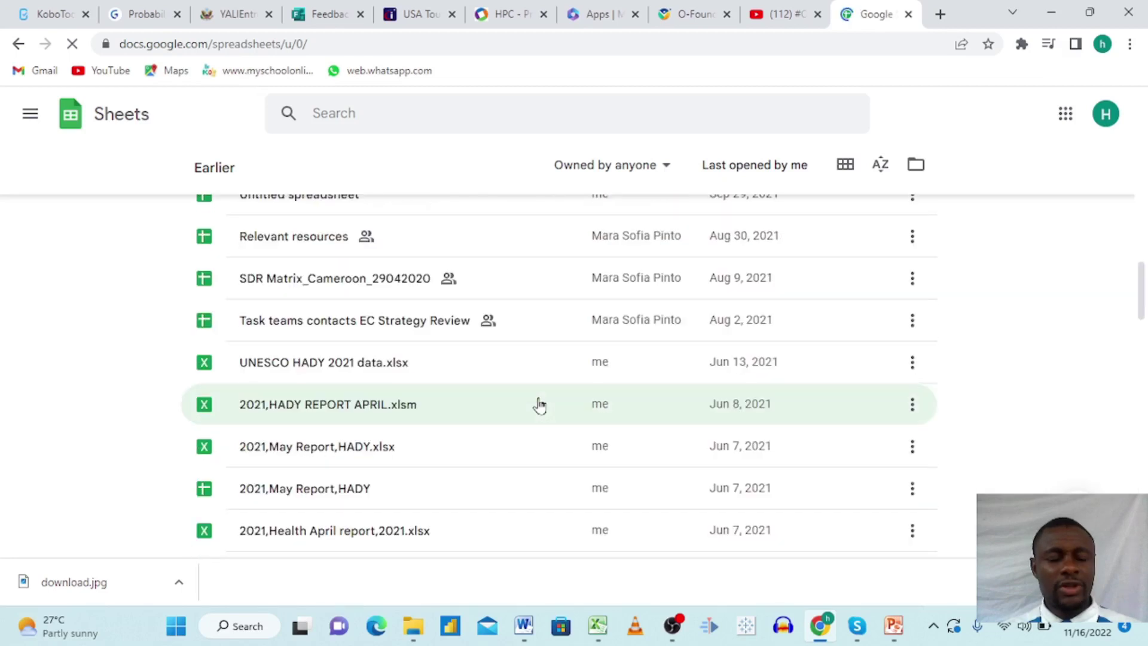
scroll(541, 406, "up", 5)
scroll(541, 406, "up", 5)
scroll(541, 406, "up", 1)
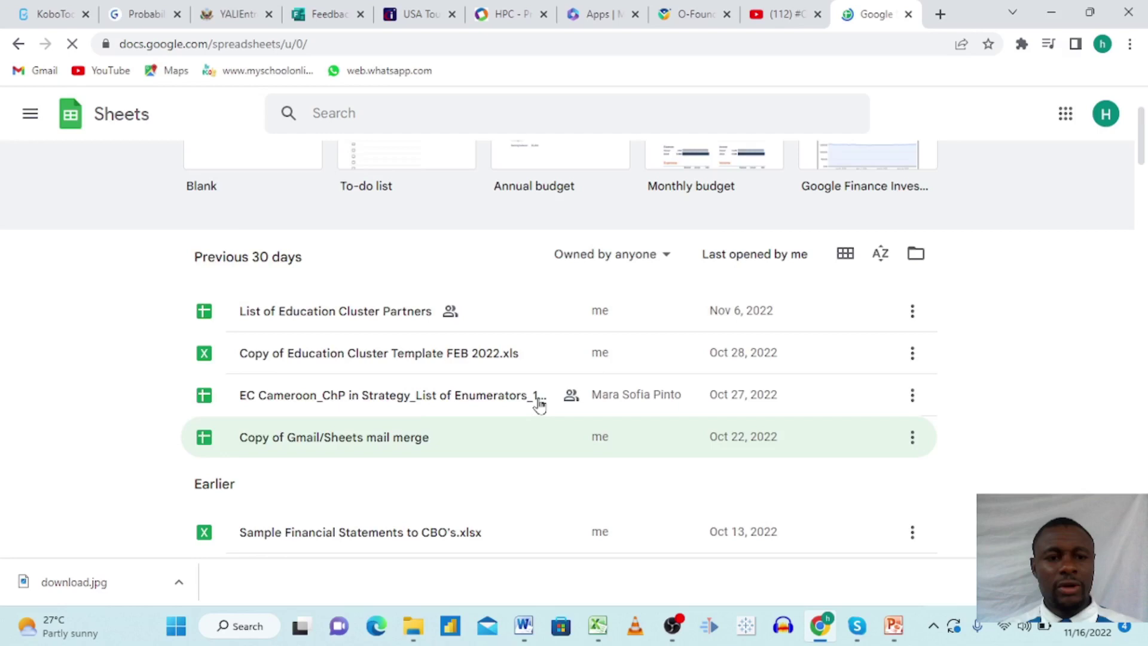
scroll(540, 405, "down", 1)
scroll(541, 406, "up", 2)
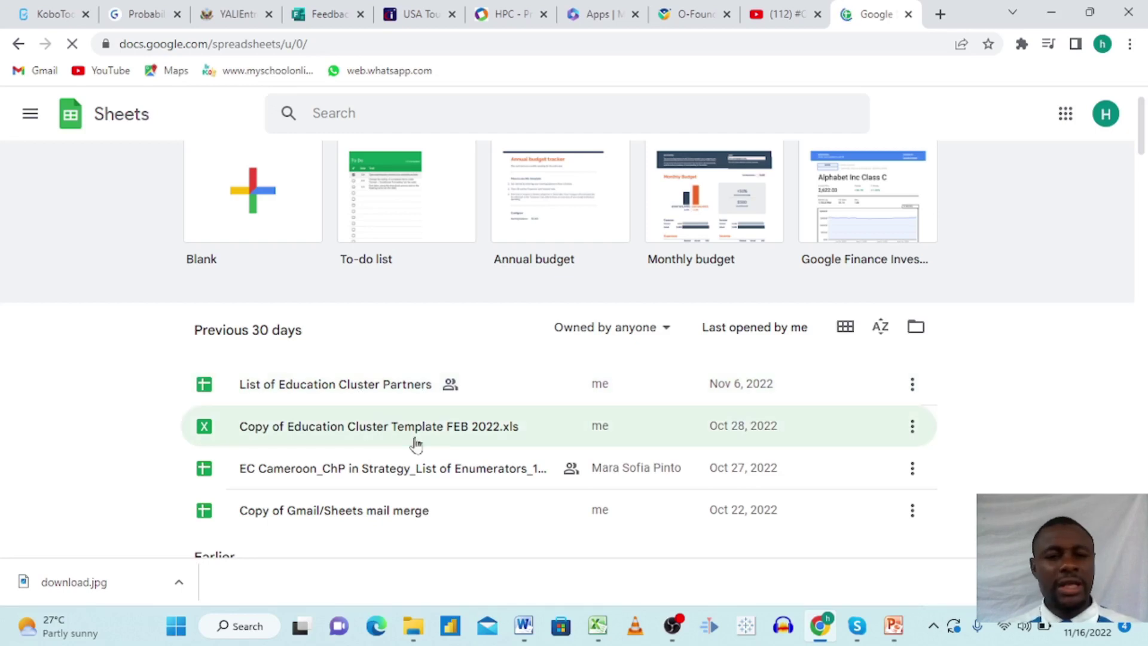
scroll(415, 445, "up", 1)
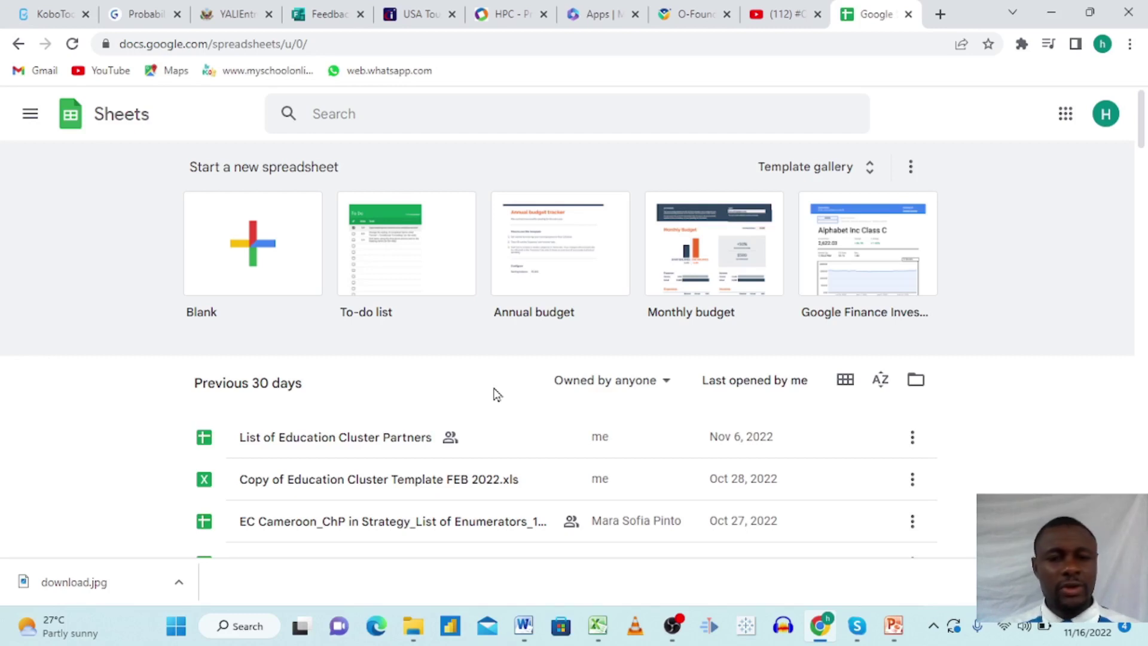
left_click(251, 254)
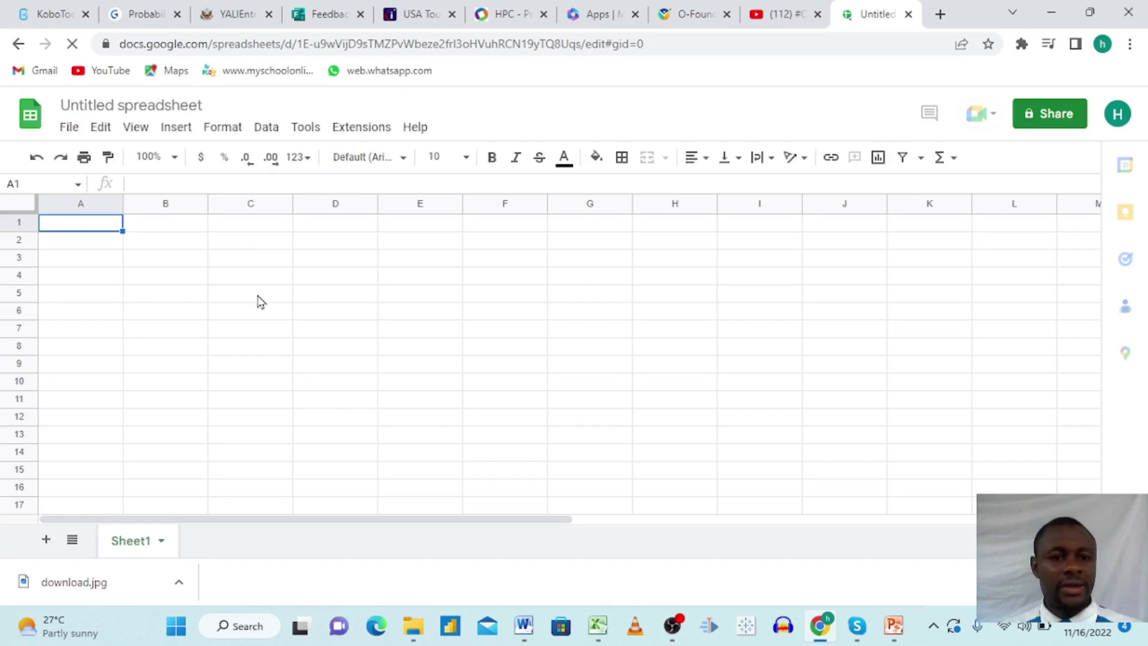
left_click(284, 298)
left_click(375, 294)
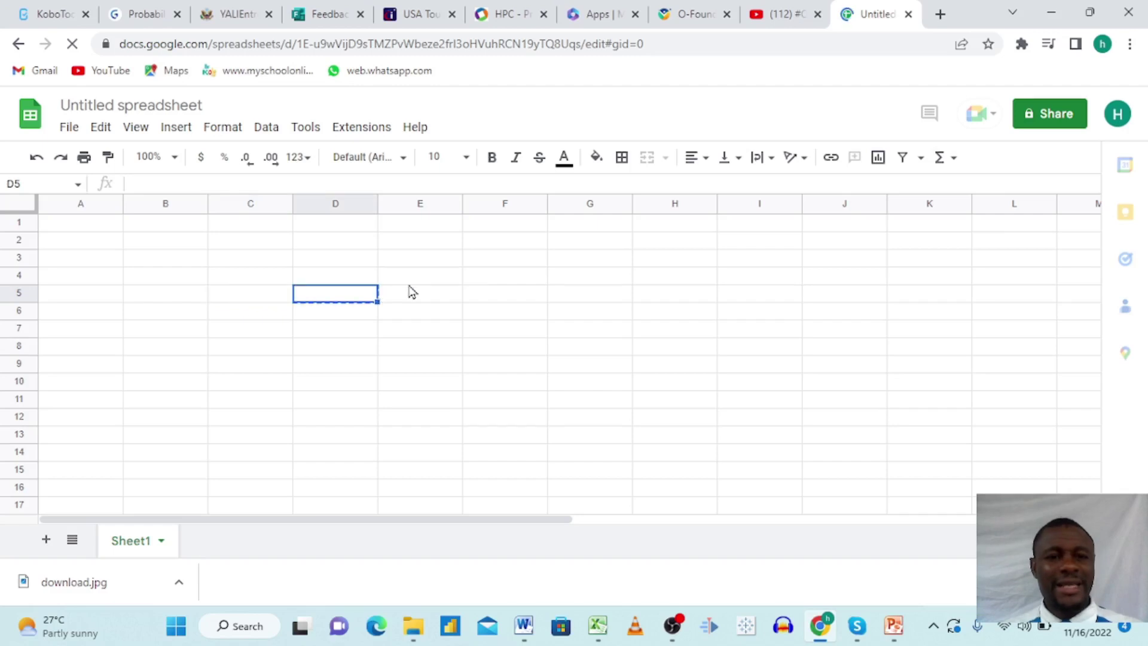
left_click(448, 280)
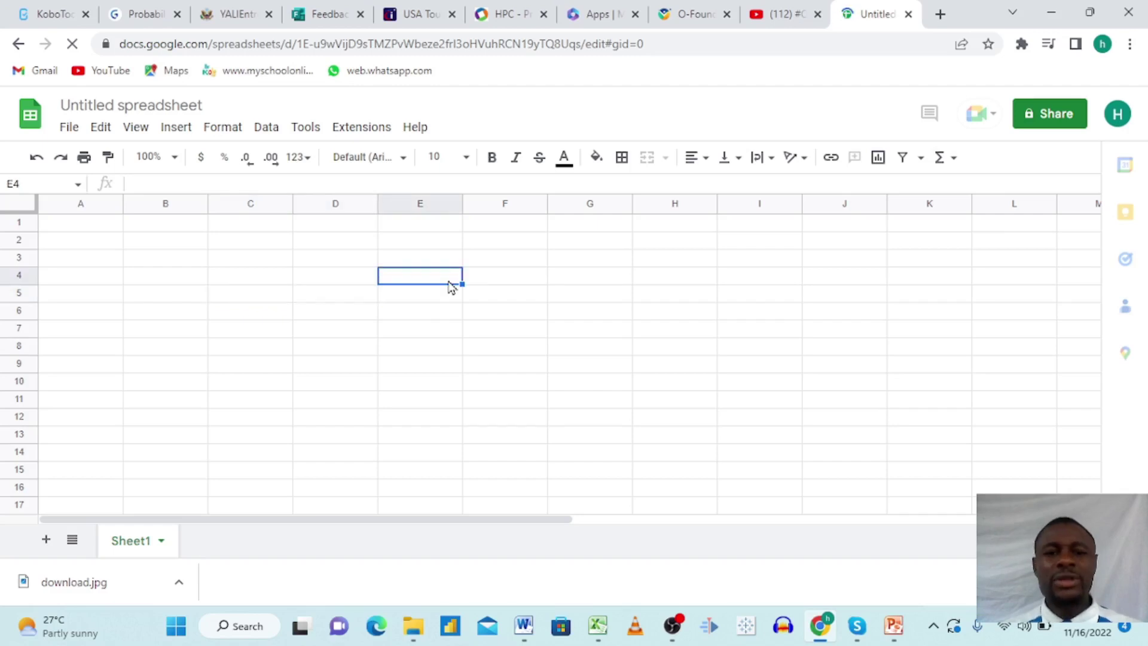
left_click(213, 265)
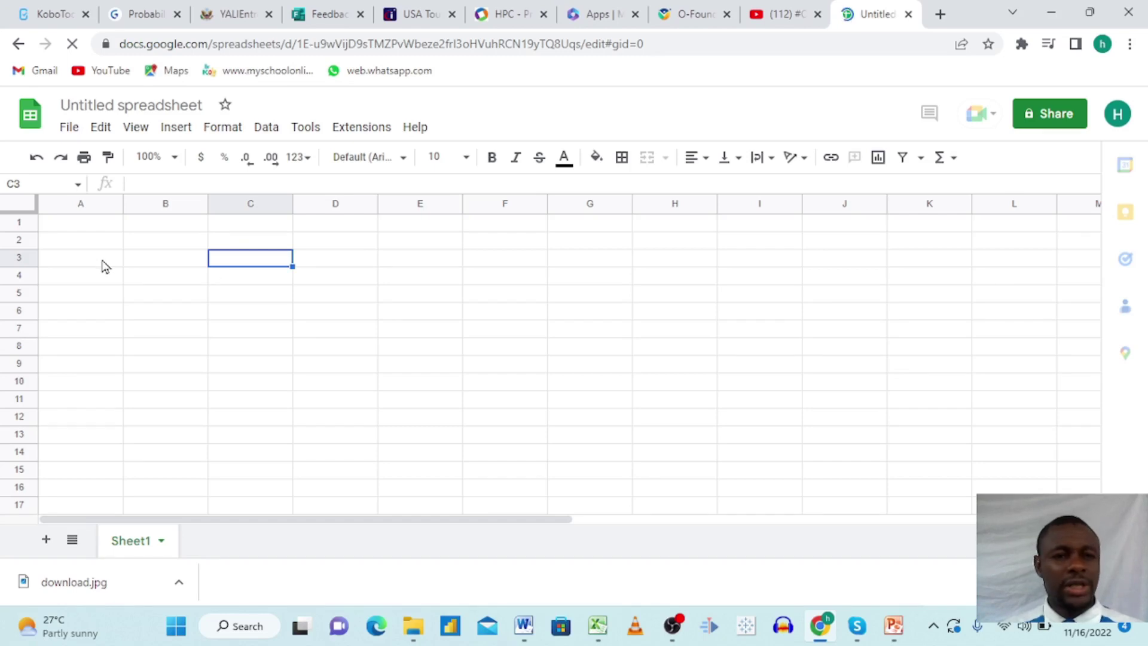
left_click(160, 242)
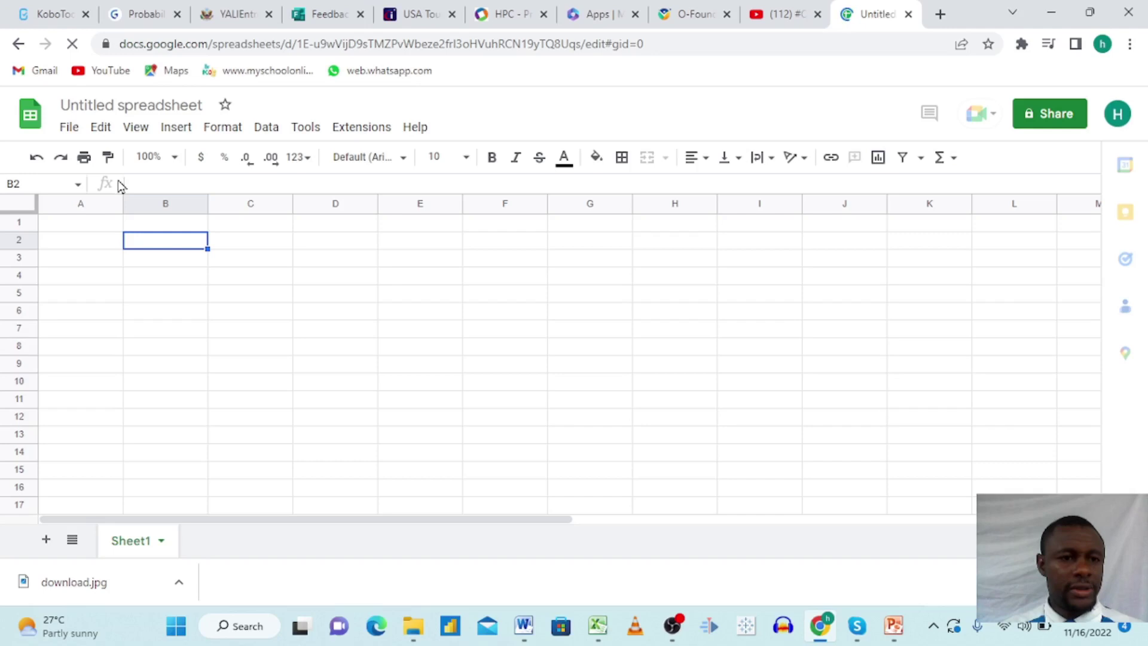
mouse_move(81, 203)
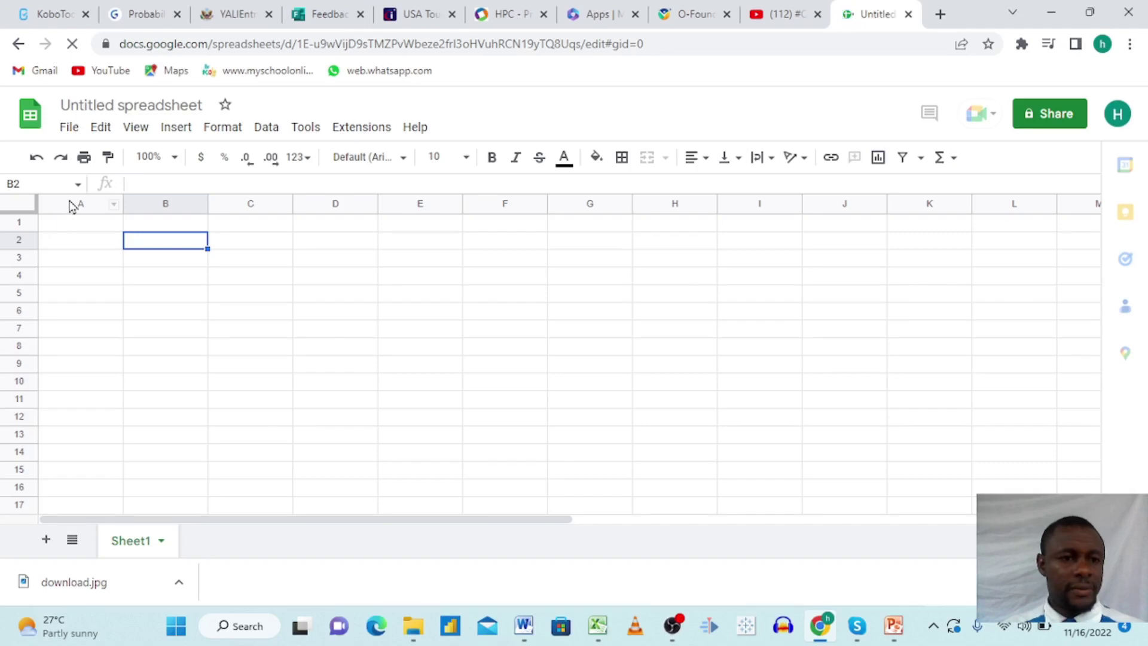
left_click(71, 207)
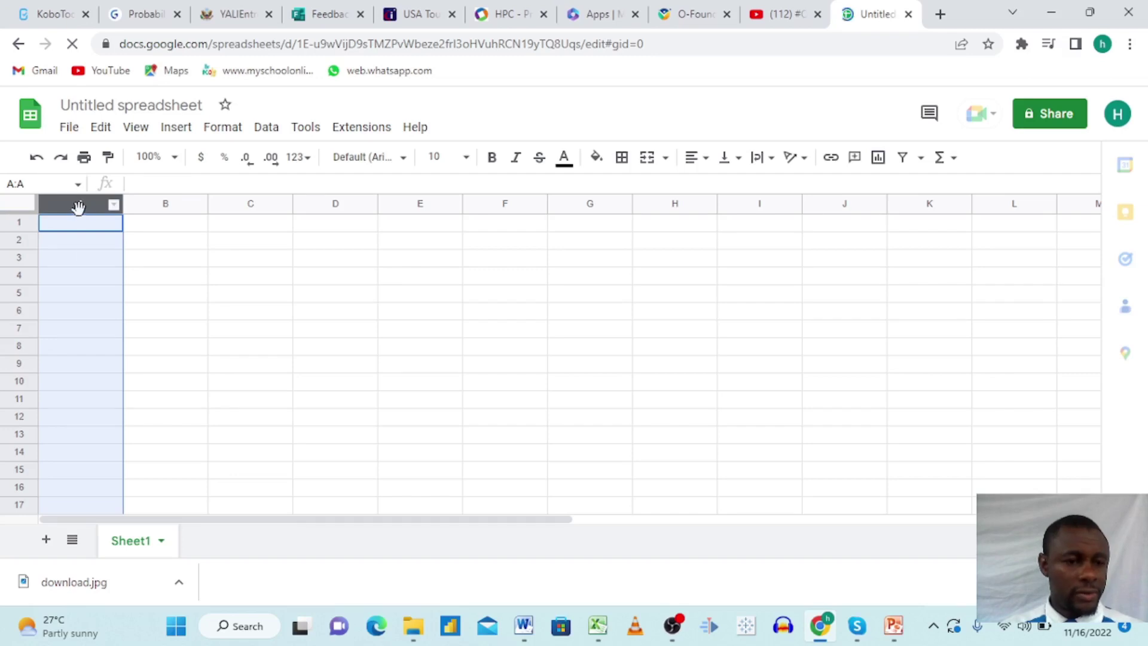
left_click(165, 207)
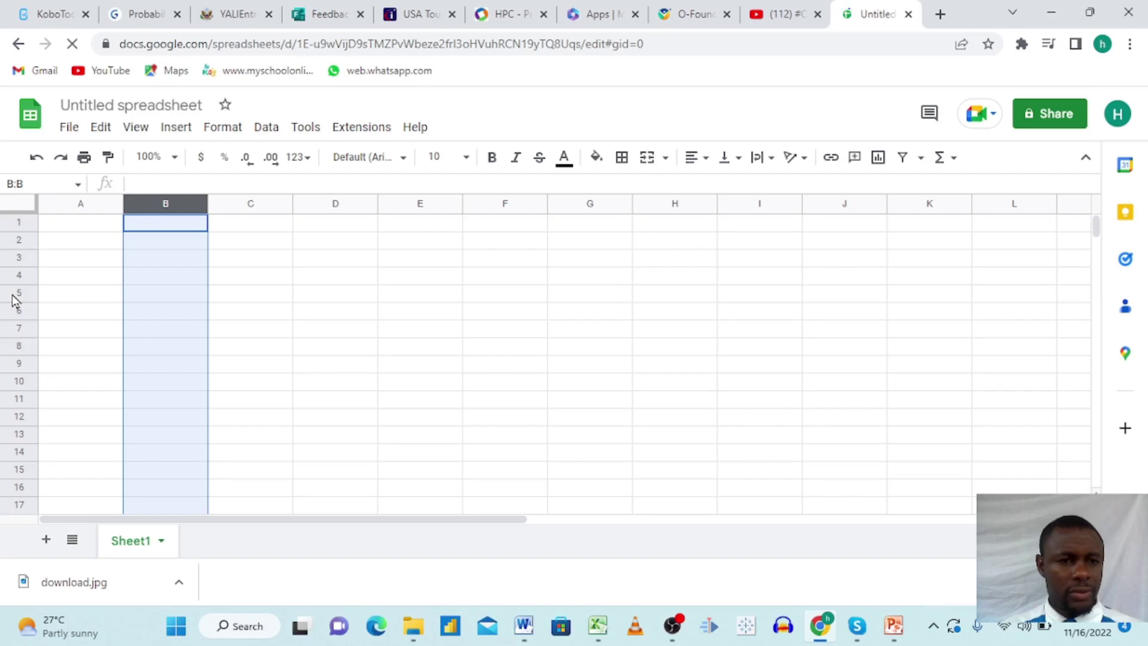
left_click(18, 293)
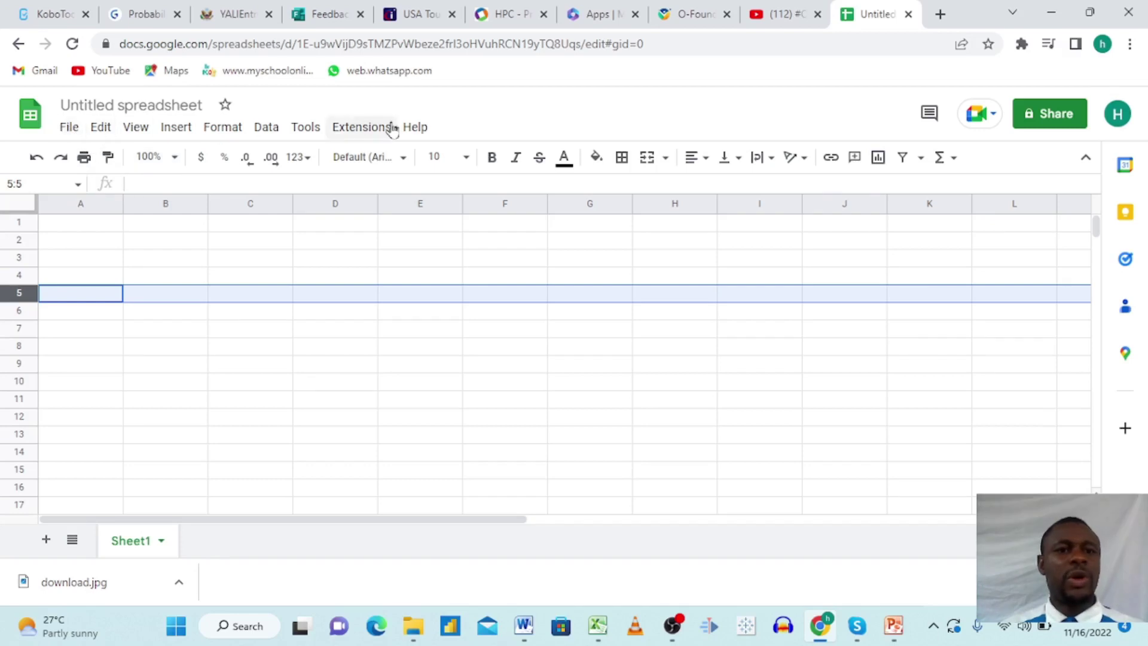
left_click(69, 126)
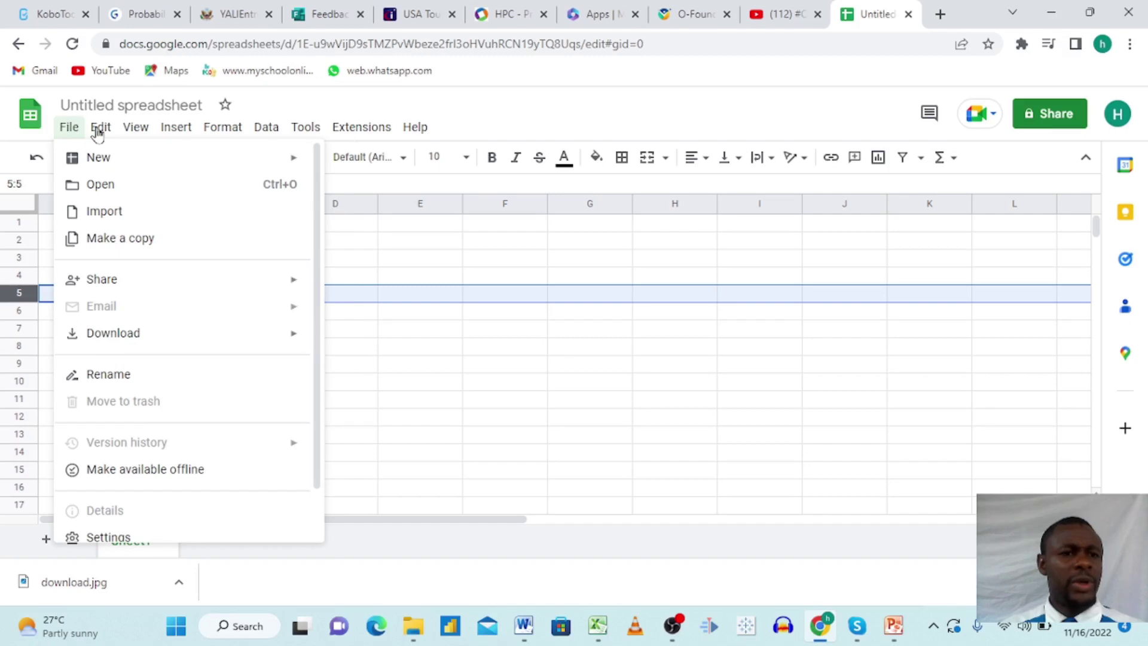
left_click(101, 127)
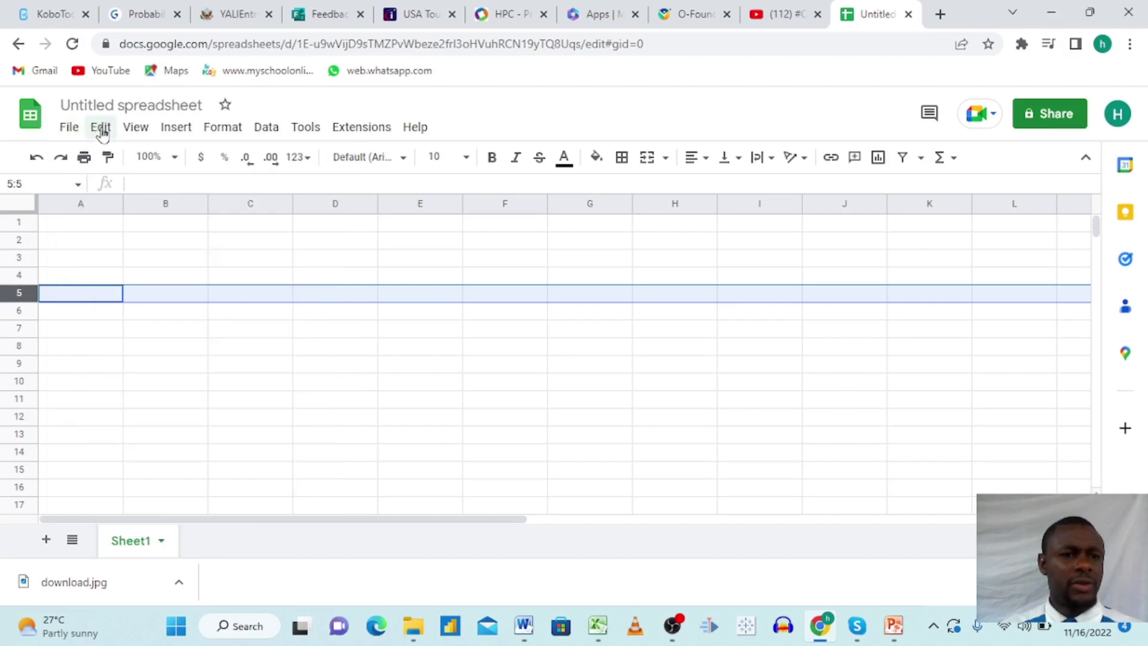
left_click(102, 132)
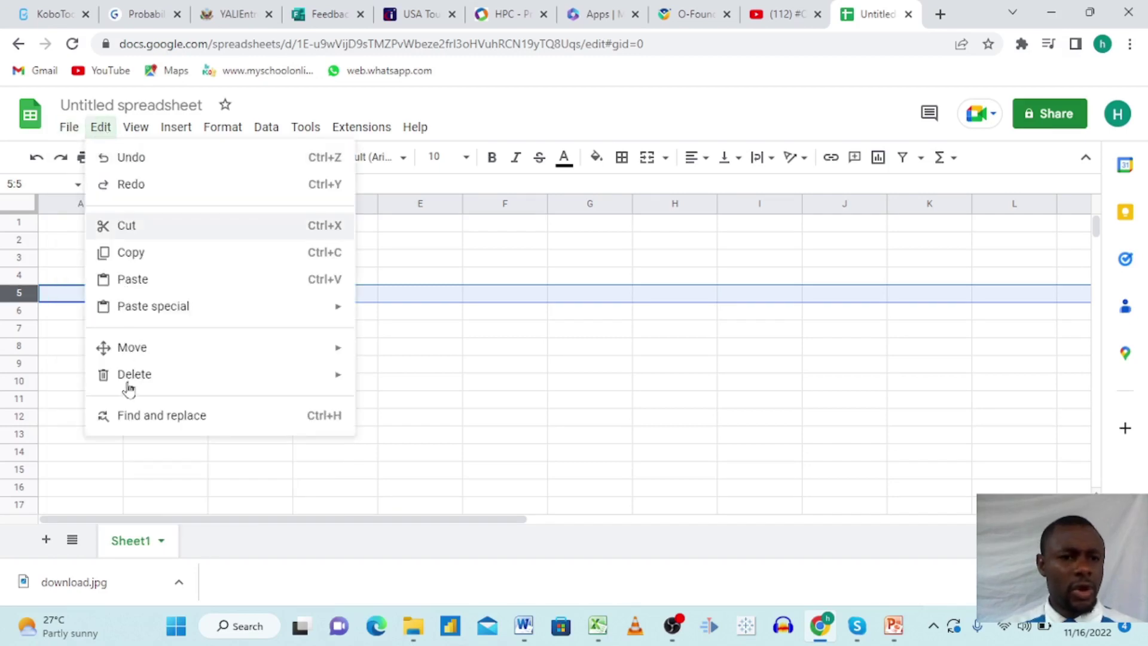
mouse_move(176, 127)
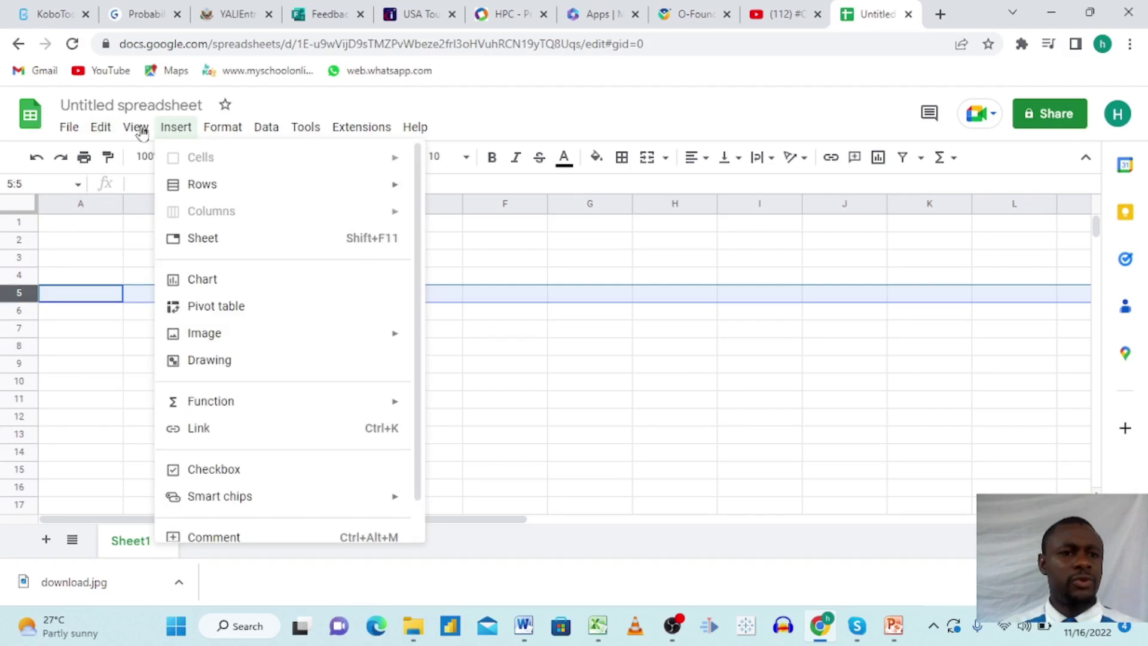
left_click(137, 126)
left_click(136, 127)
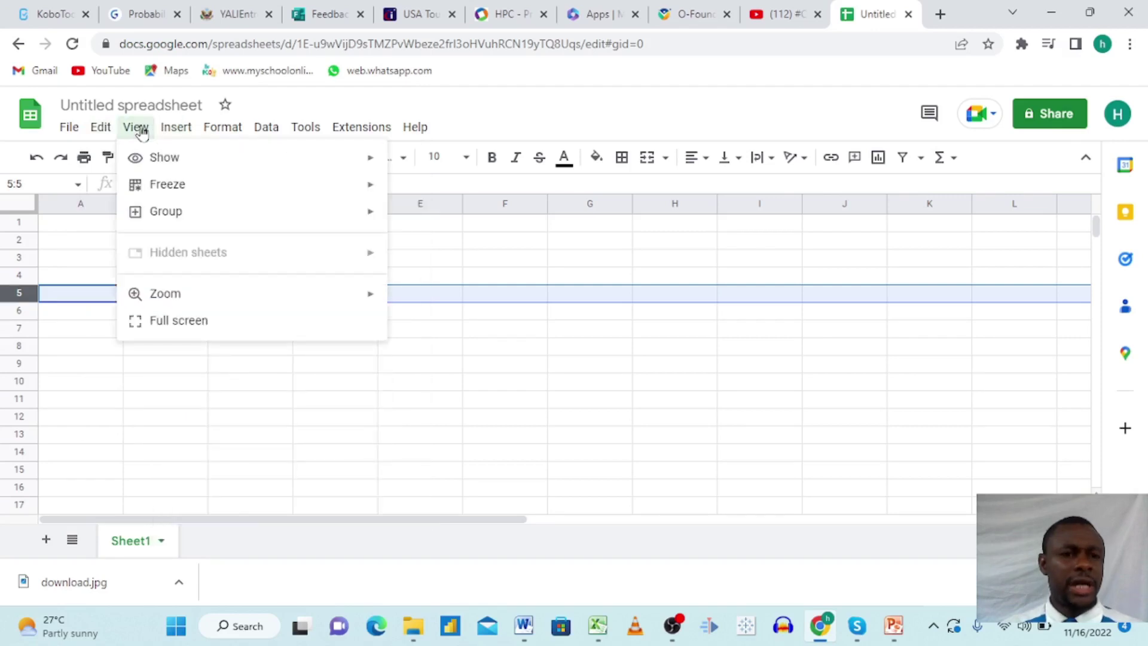
left_click(179, 126)
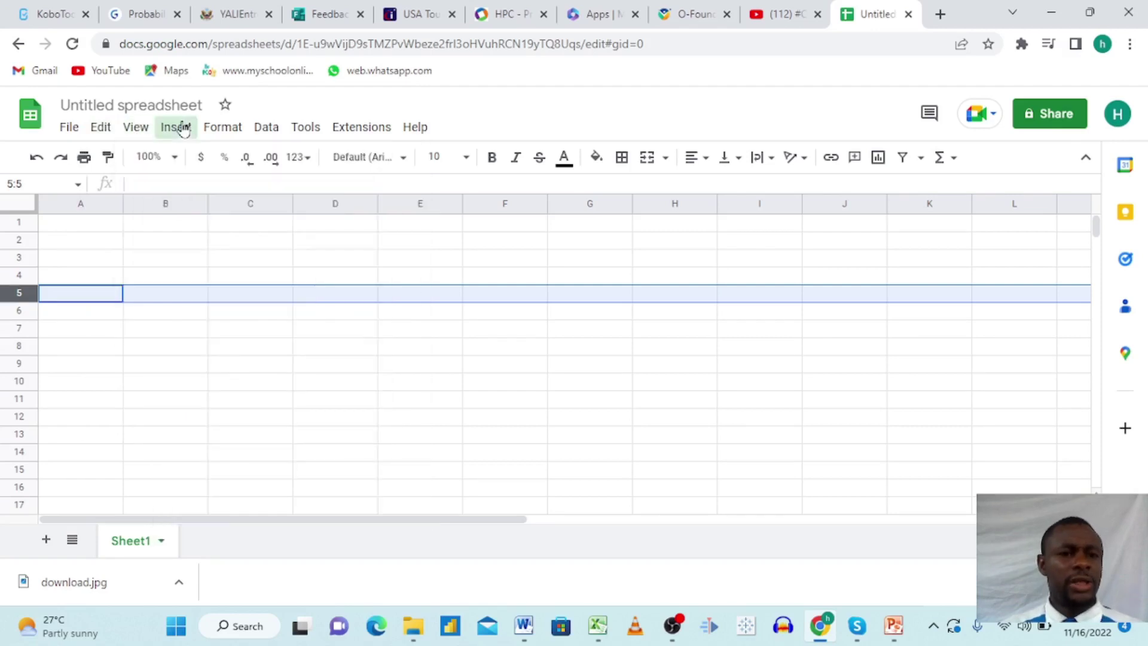
left_click(183, 132)
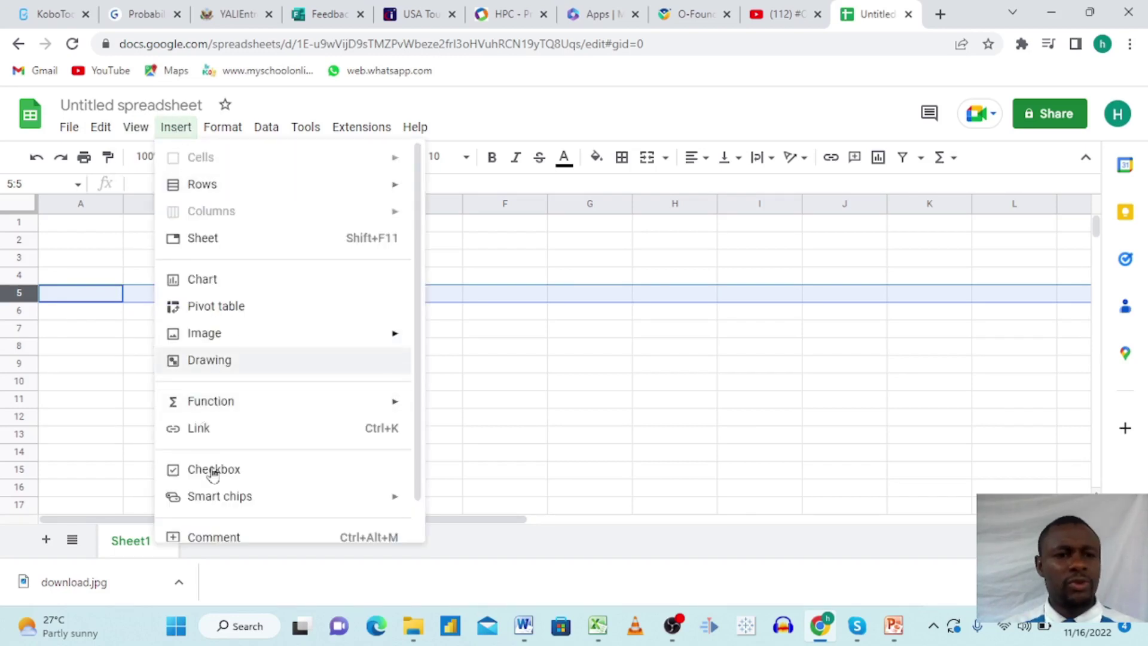
left_click(232, 132)
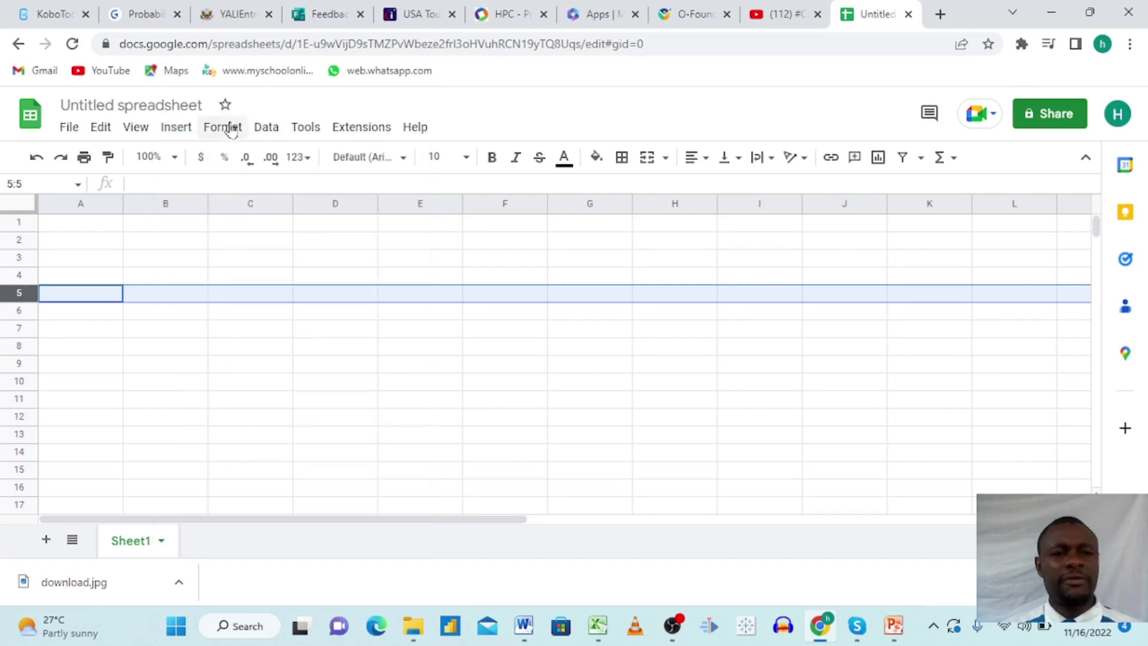
left_click(232, 131)
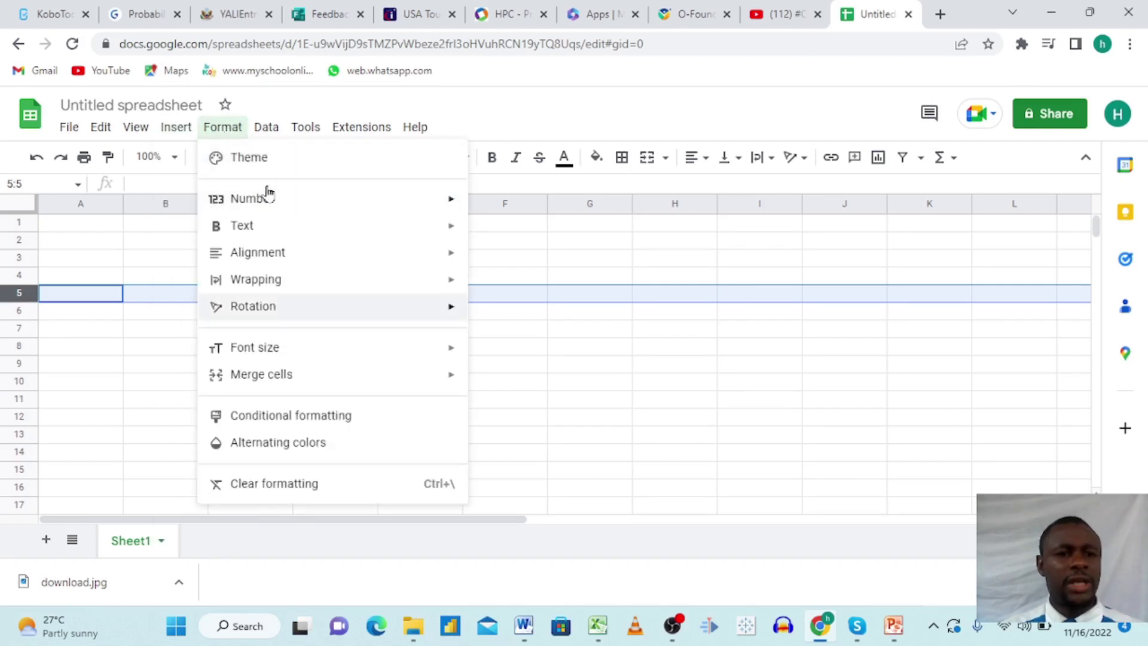
mouse_move(253, 306)
left_click(267, 132)
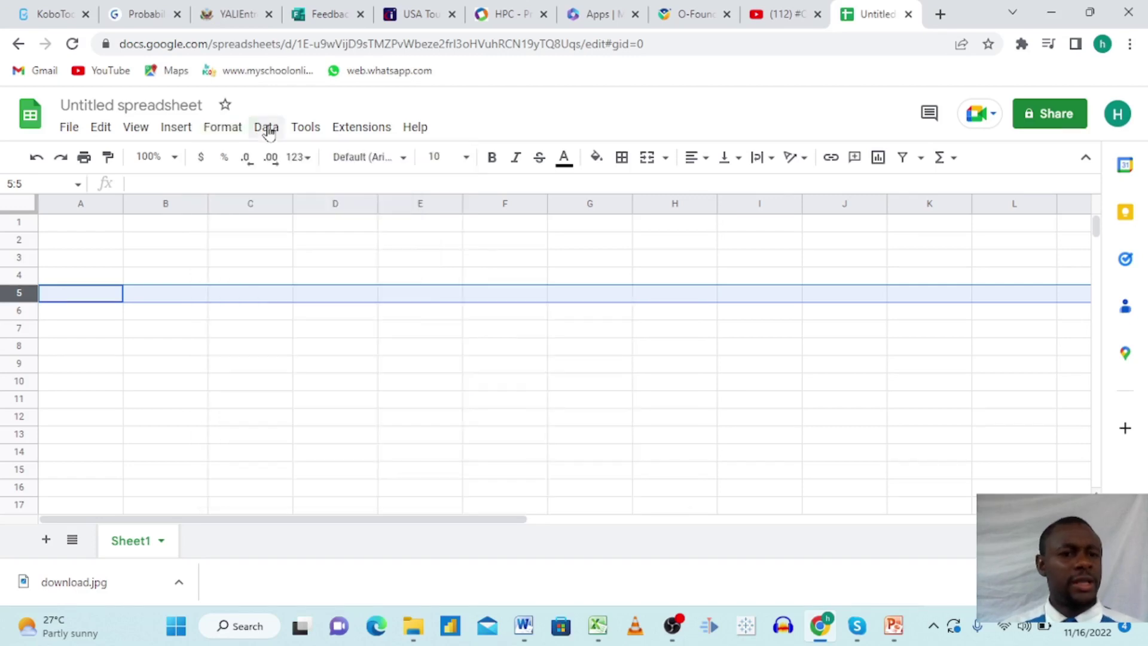
left_click(269, 133)
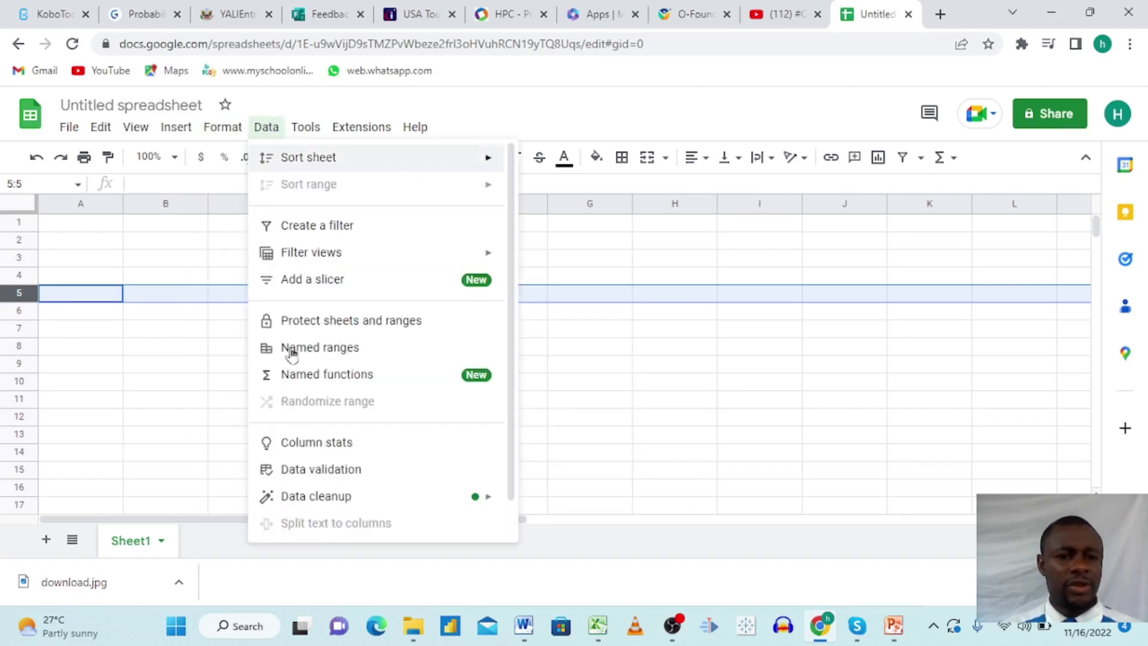
mouse_move(305, 126)
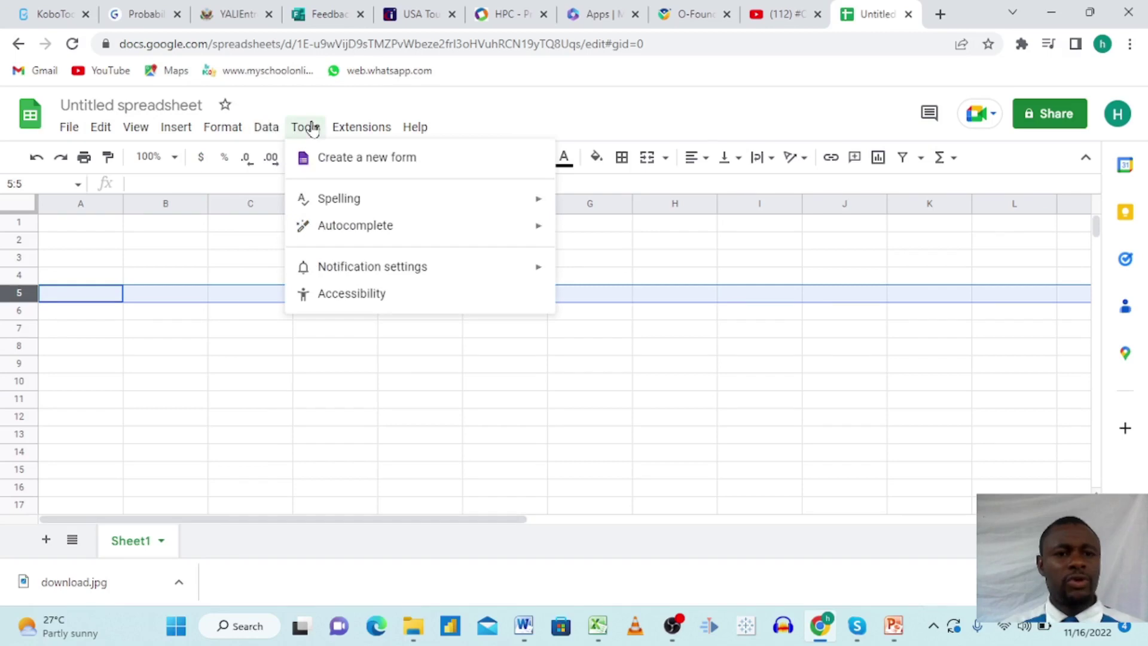
left_click(311, 130)
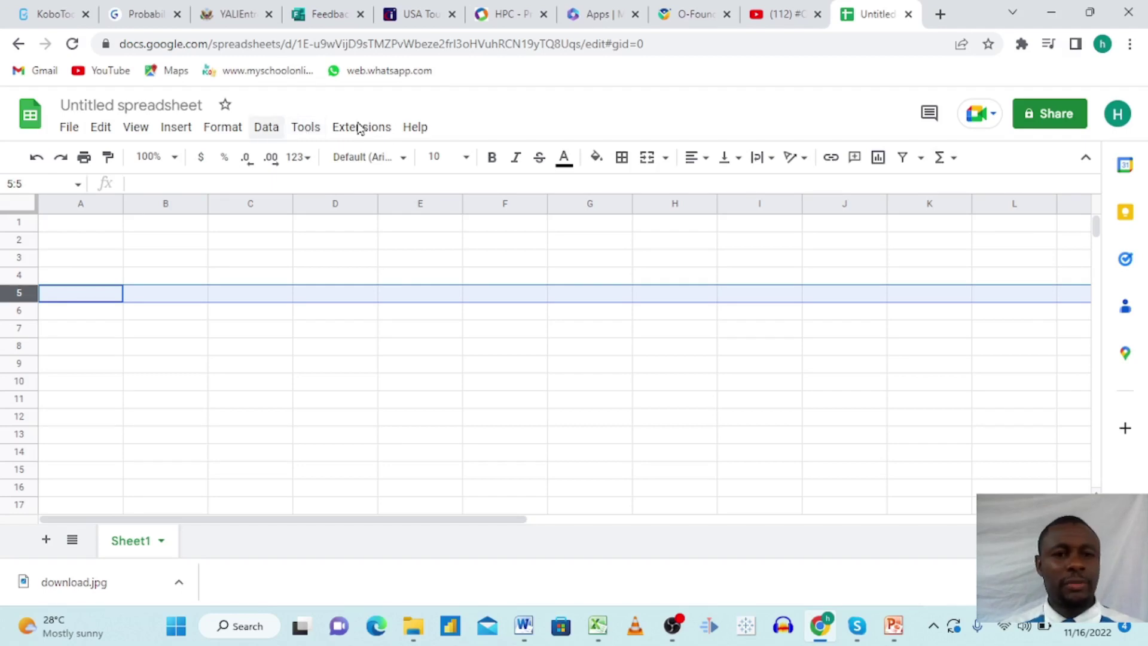
left_click(306, 126)
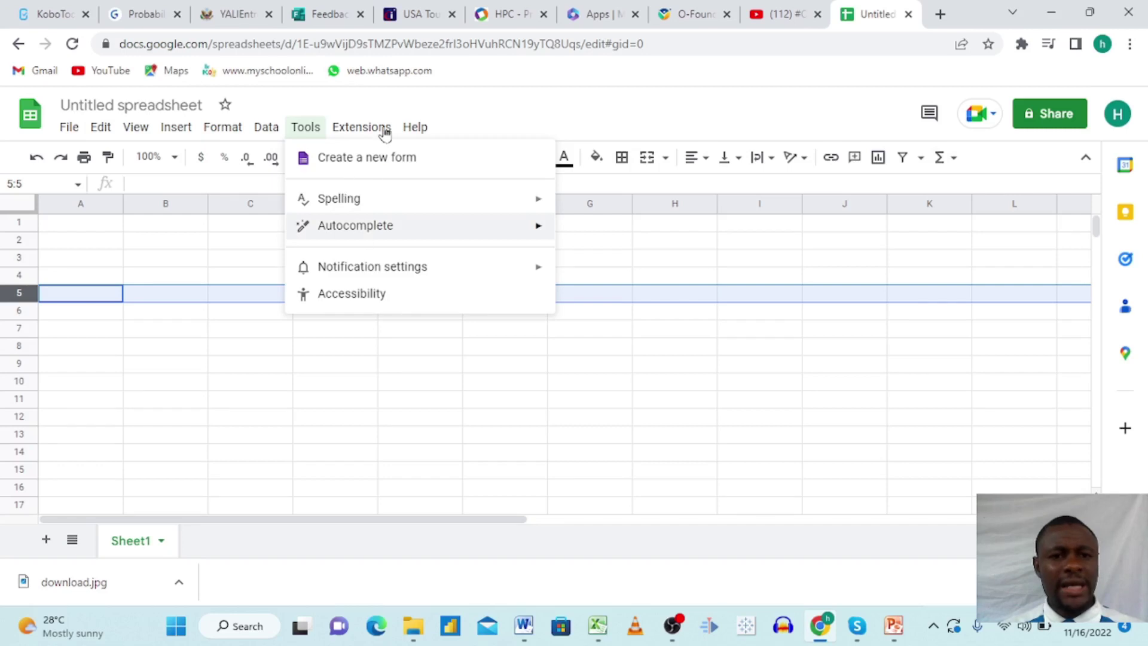
left_click(362, 126)
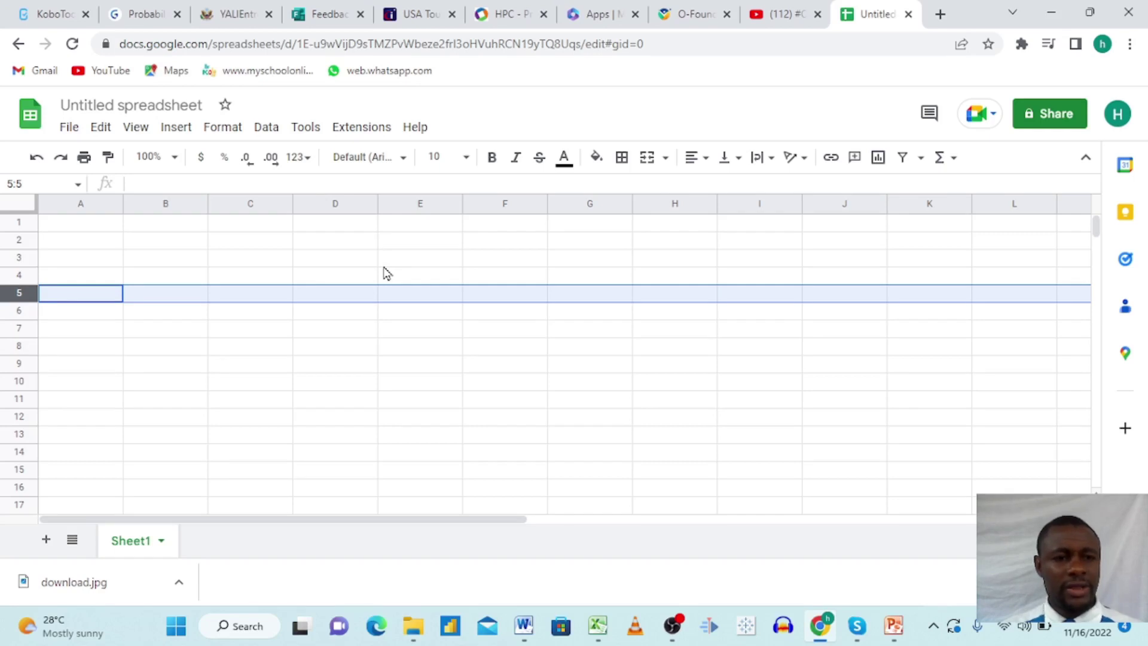
Fill cell C2 with red
left_click(235, 242)
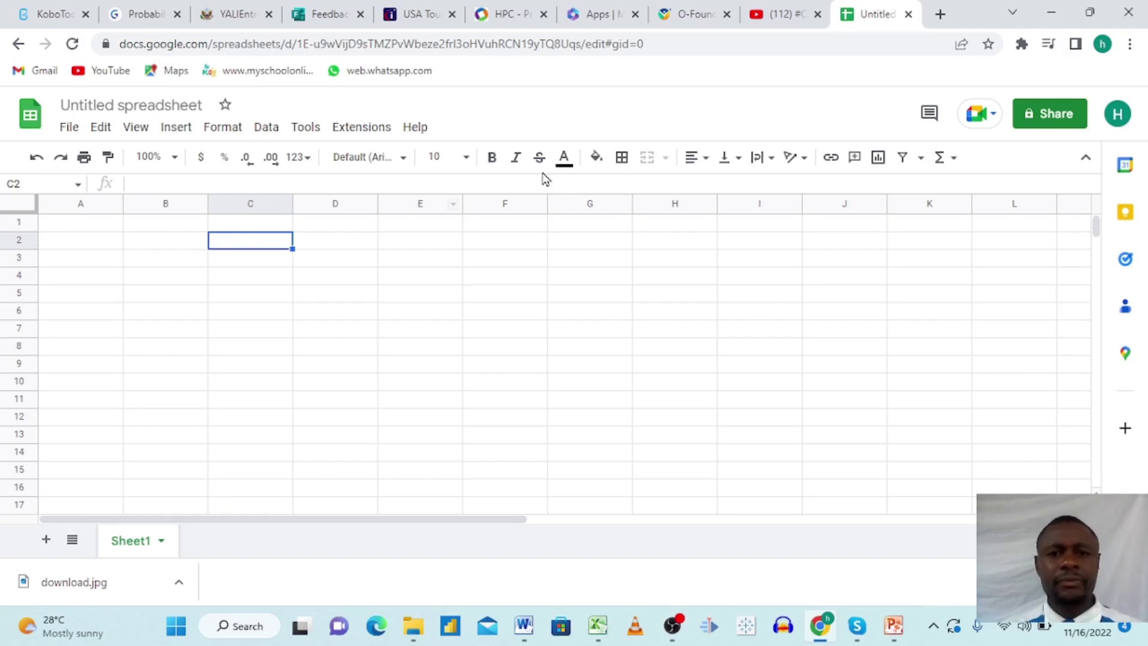
left_click(596, 157)
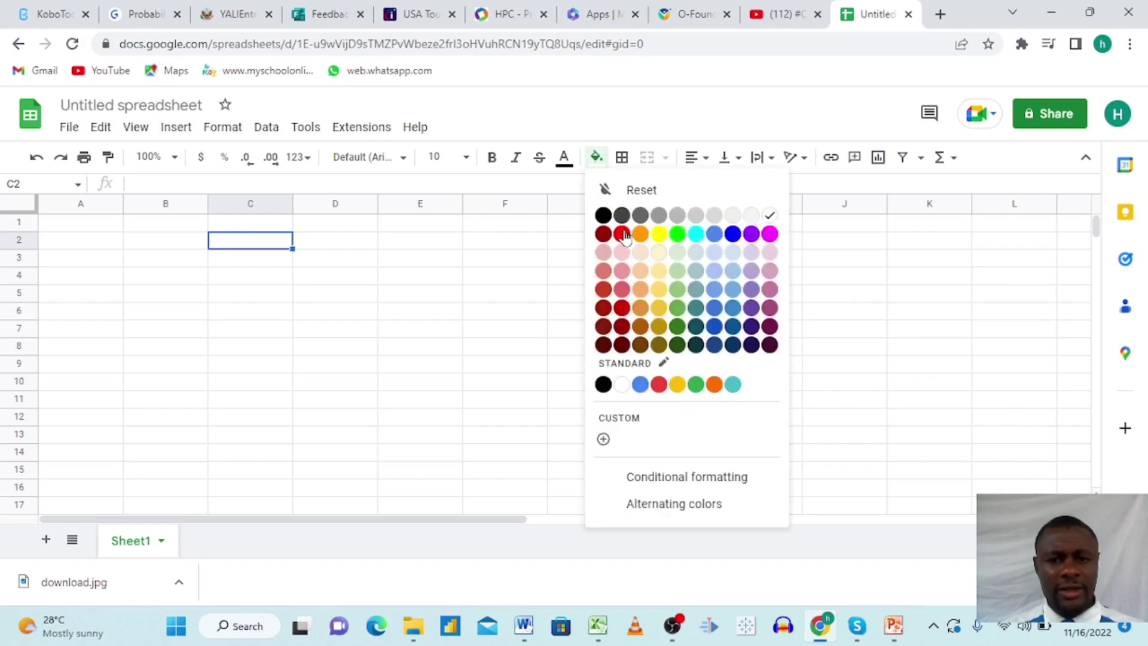
left_click(623, 234)
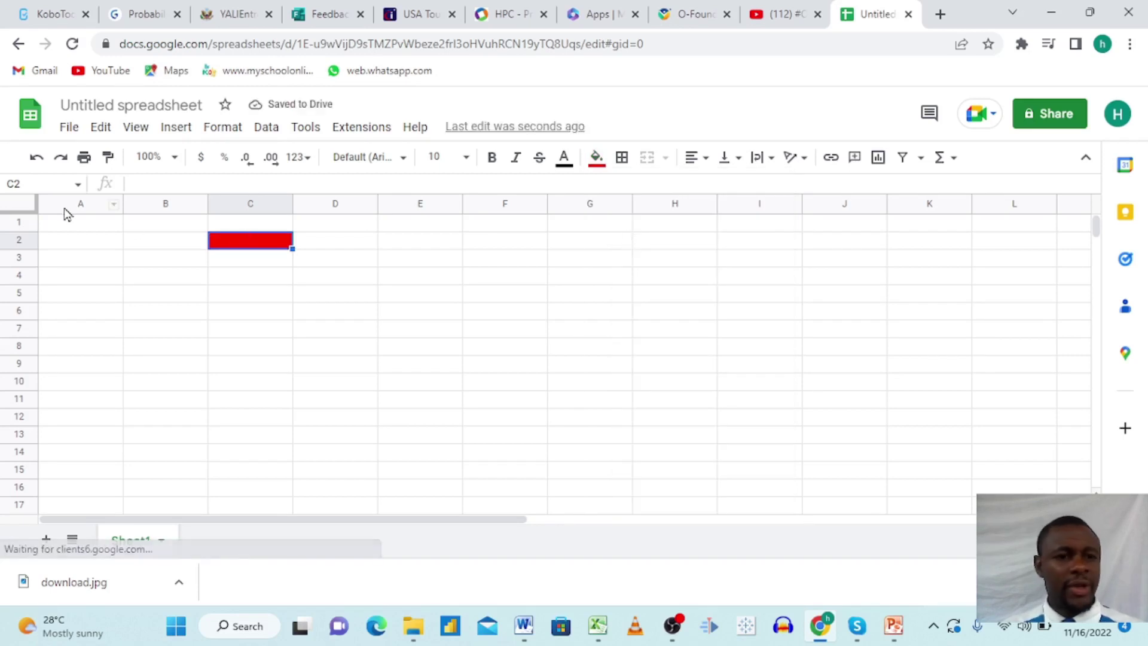
Fill column A with yellow and row 4 with green
left_click(81, 205)
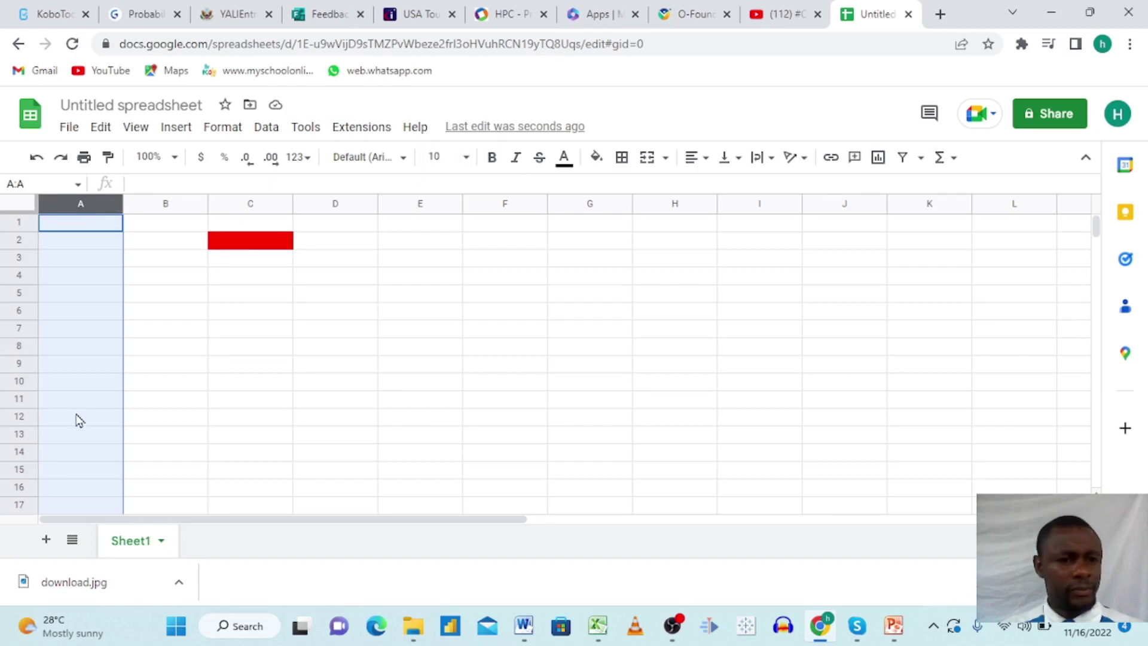
left_click(597, 157)
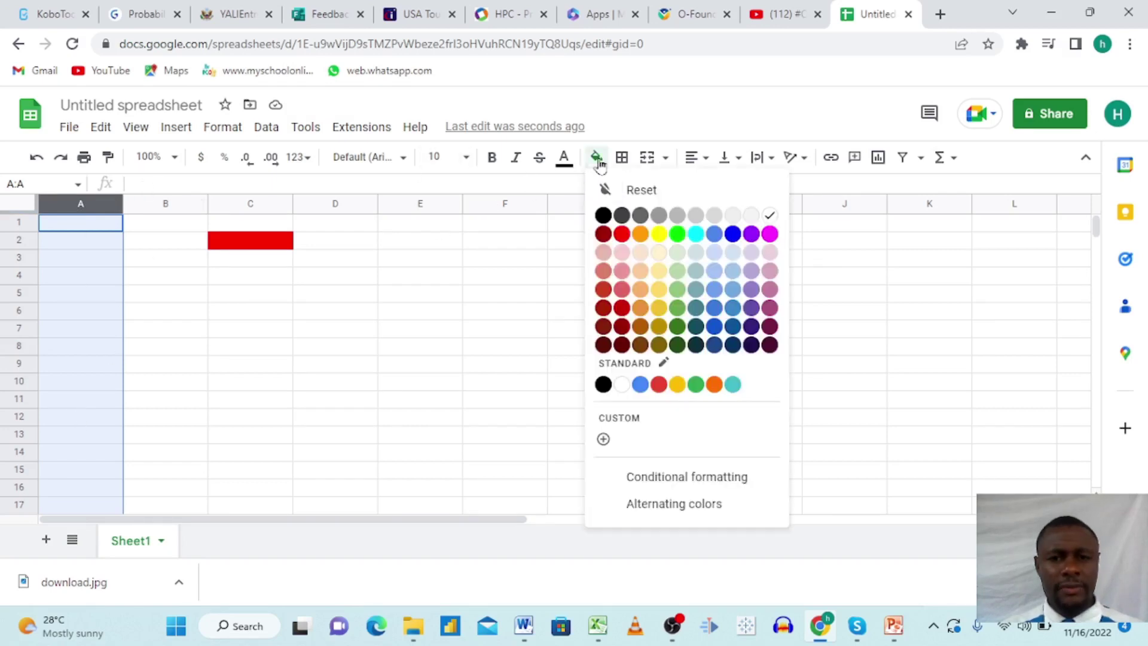
left_click(659, 236)
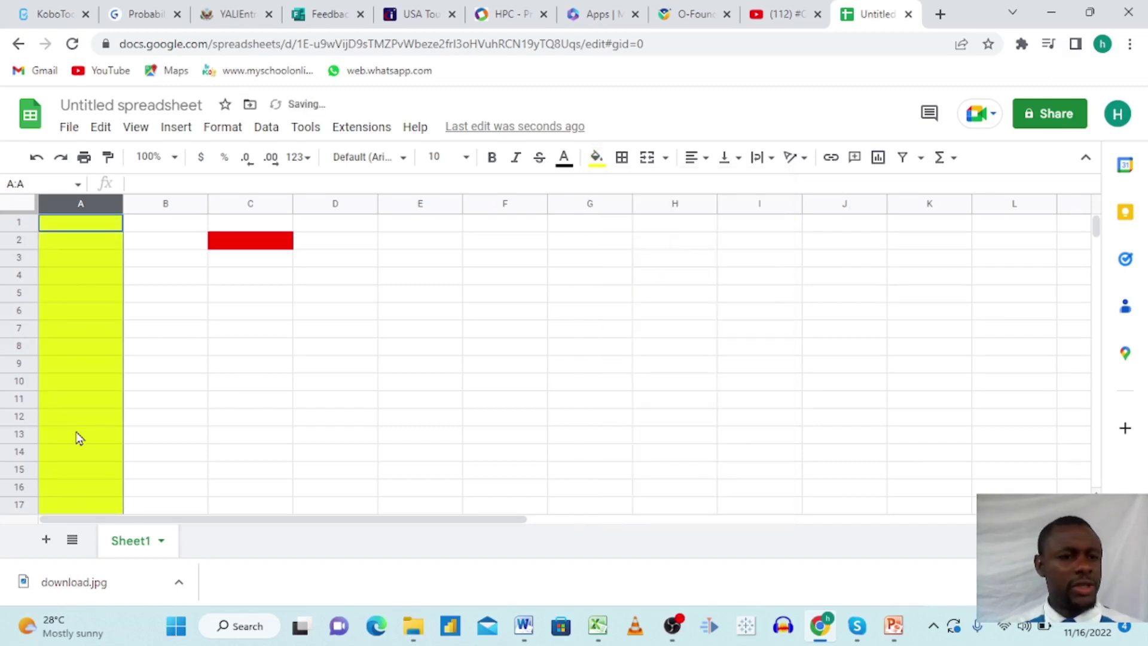
left_click(18, 275)
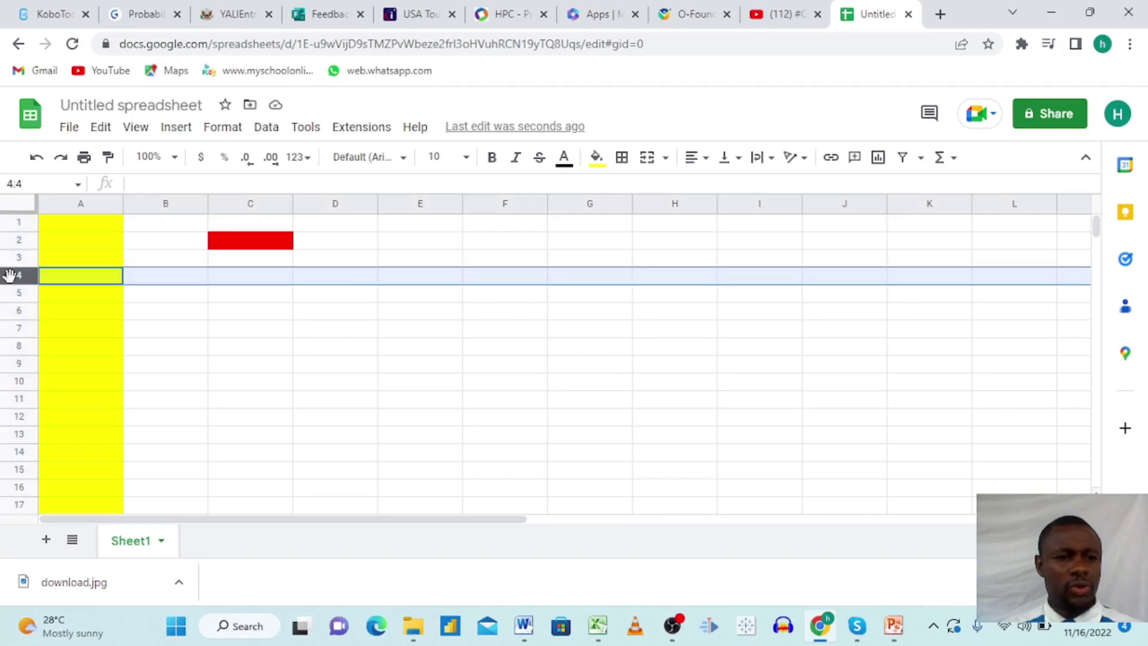
left_click(597, 158)
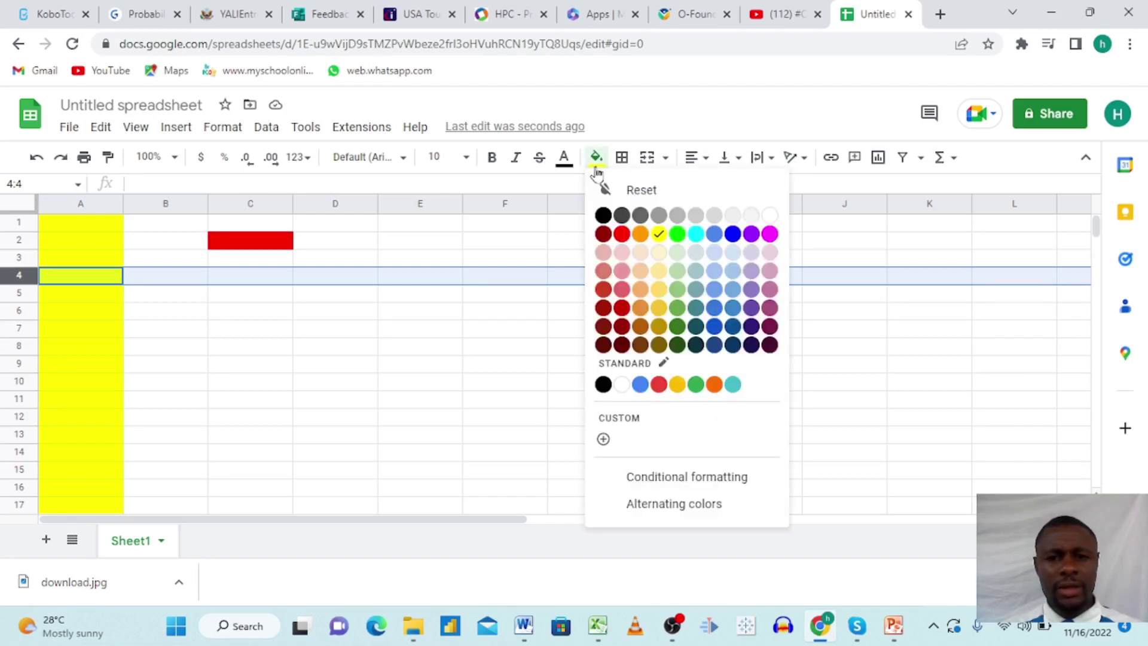
left_click(679, 235)
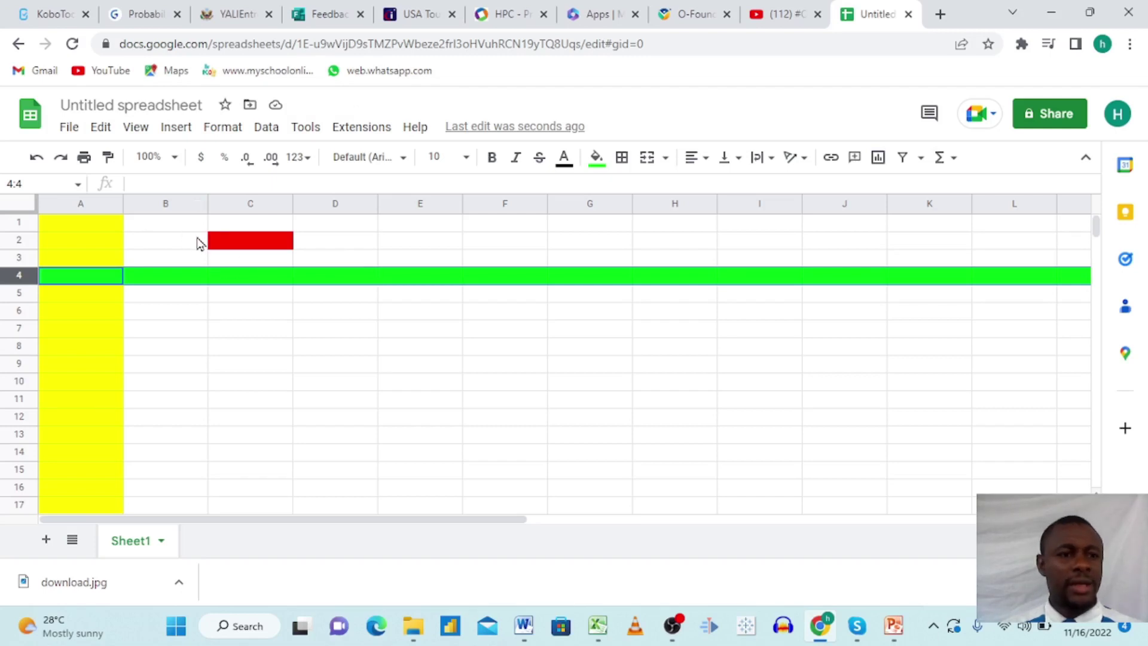
Undo the green row 4 and yellow column A fills, then deselect
left_click(37, 161)
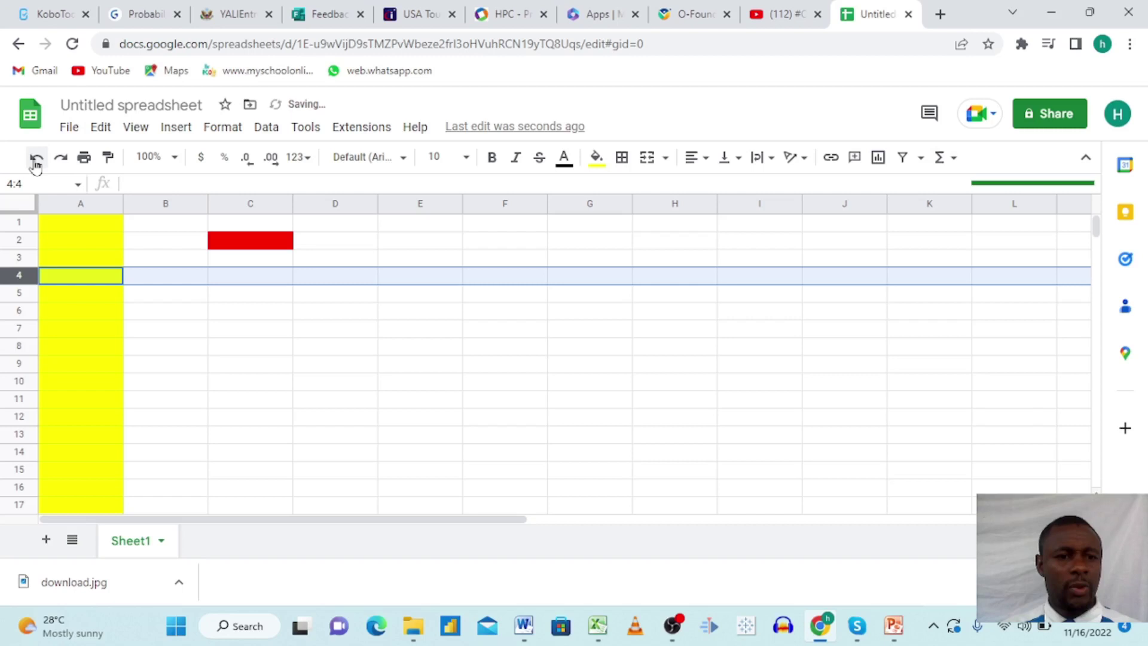
left_click(37, 161)
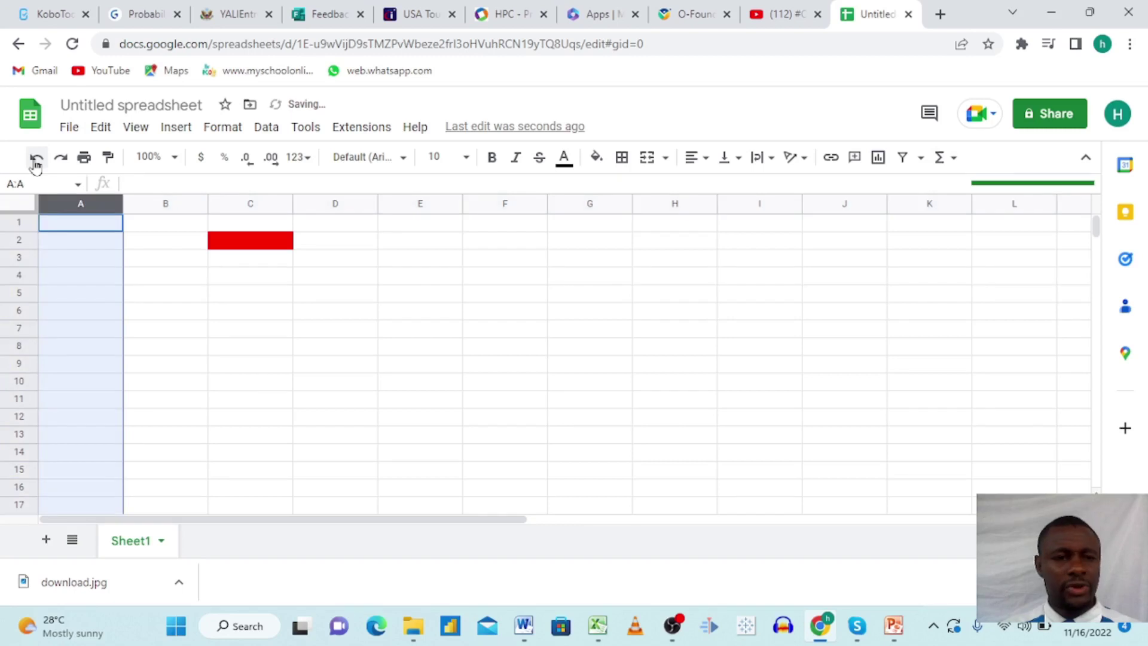
left_click(359, 277)
Enter the word 'hello' in cell E2
left_click(437, 241)
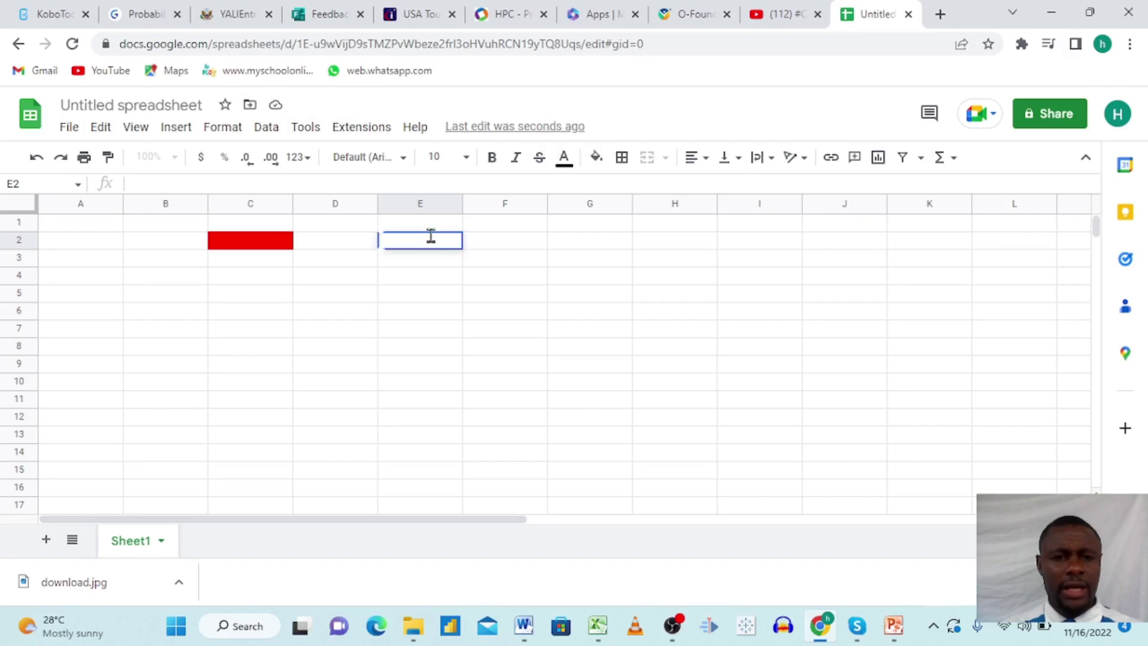
type("h")
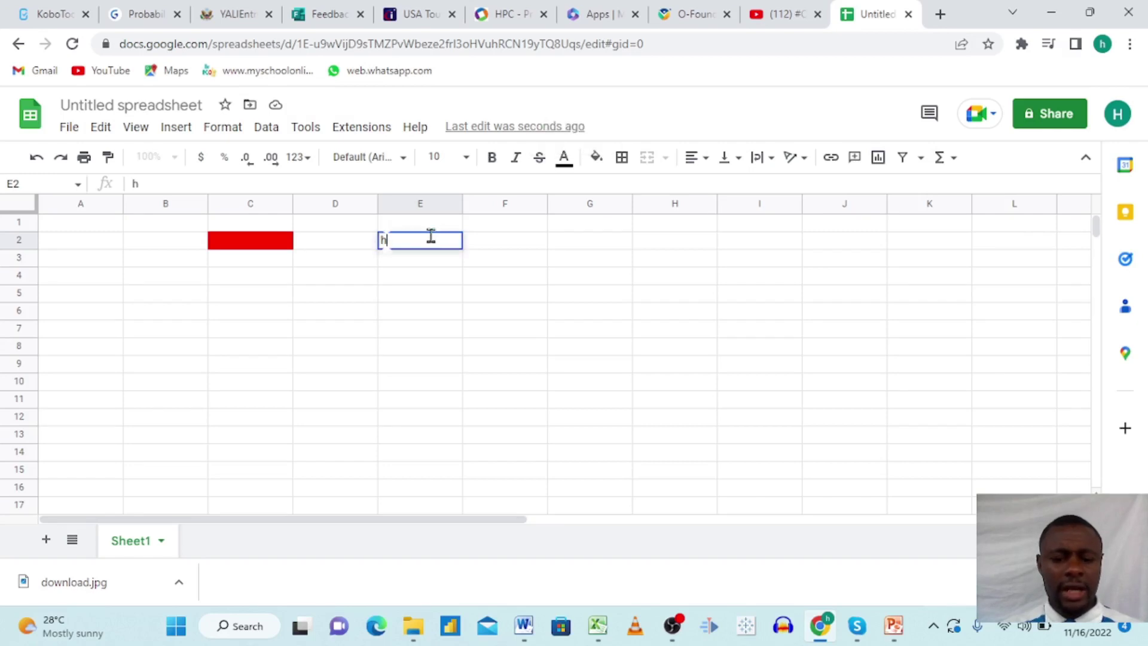
type("ello")
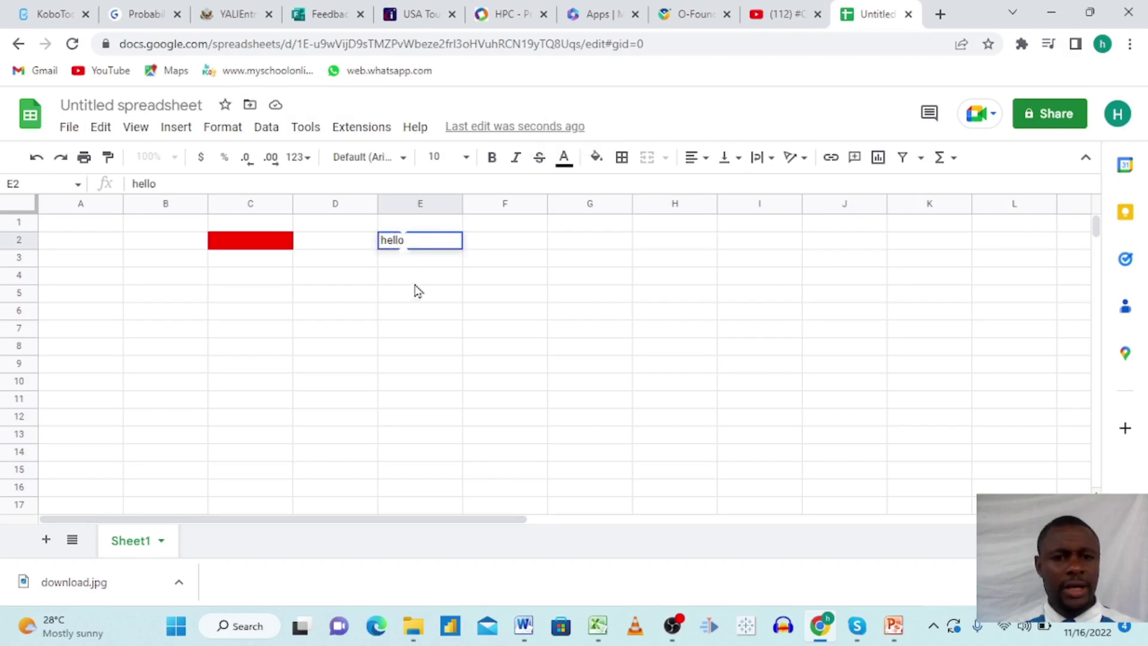
key("Return")
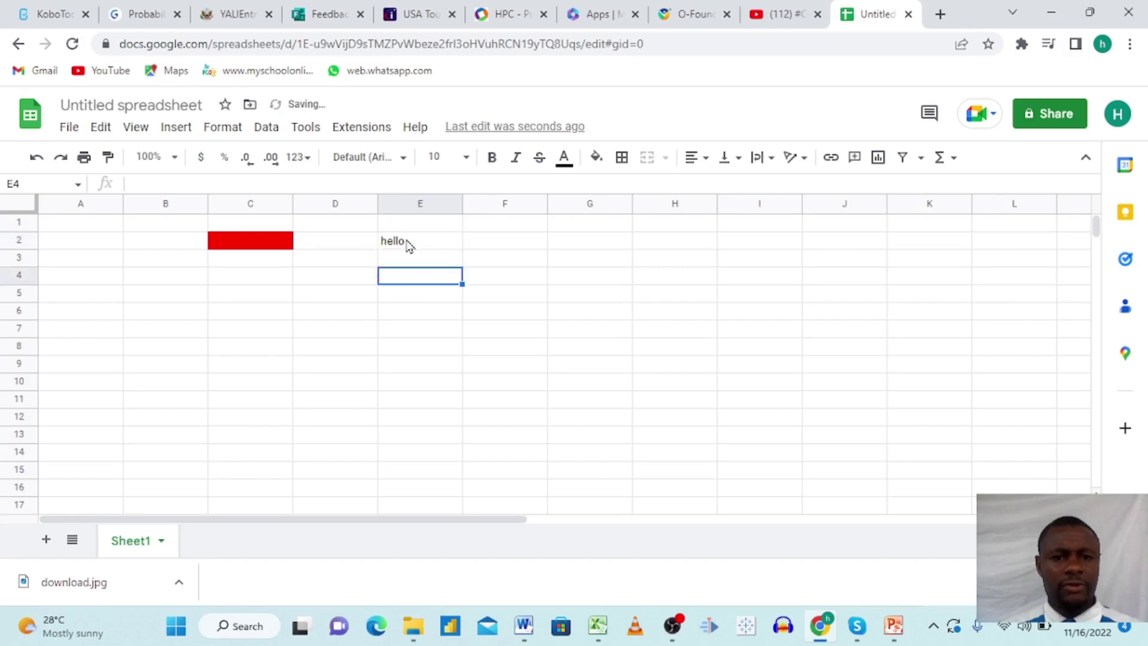
left_click(408, 245)
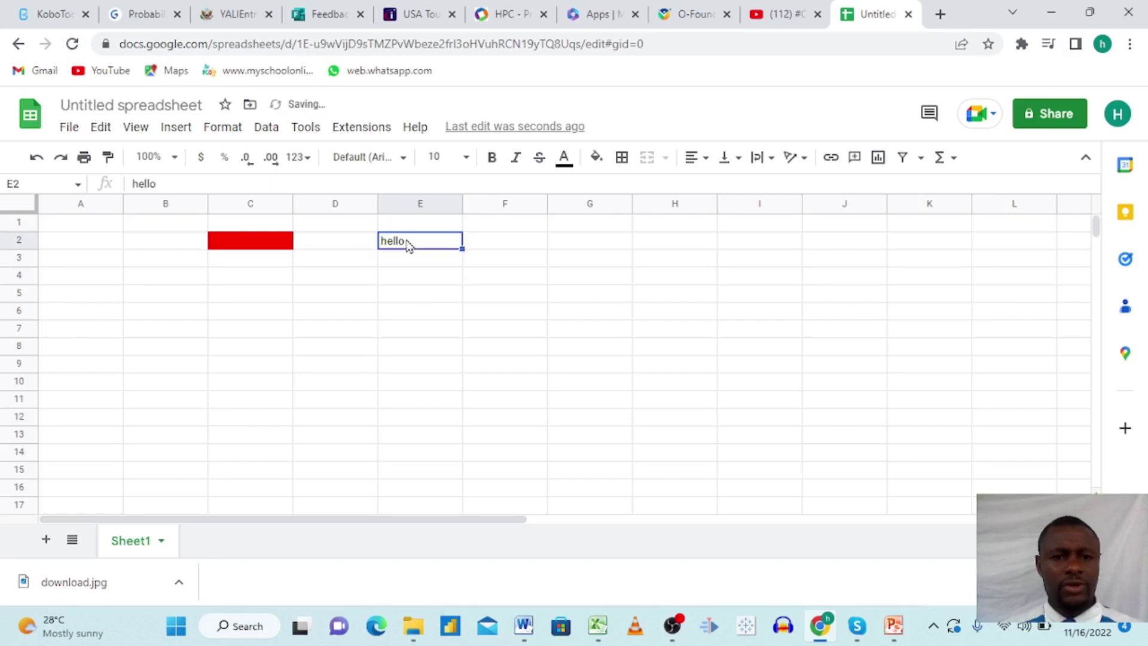
Change C2's fill from red to white to clear it
left_click(232, 247)
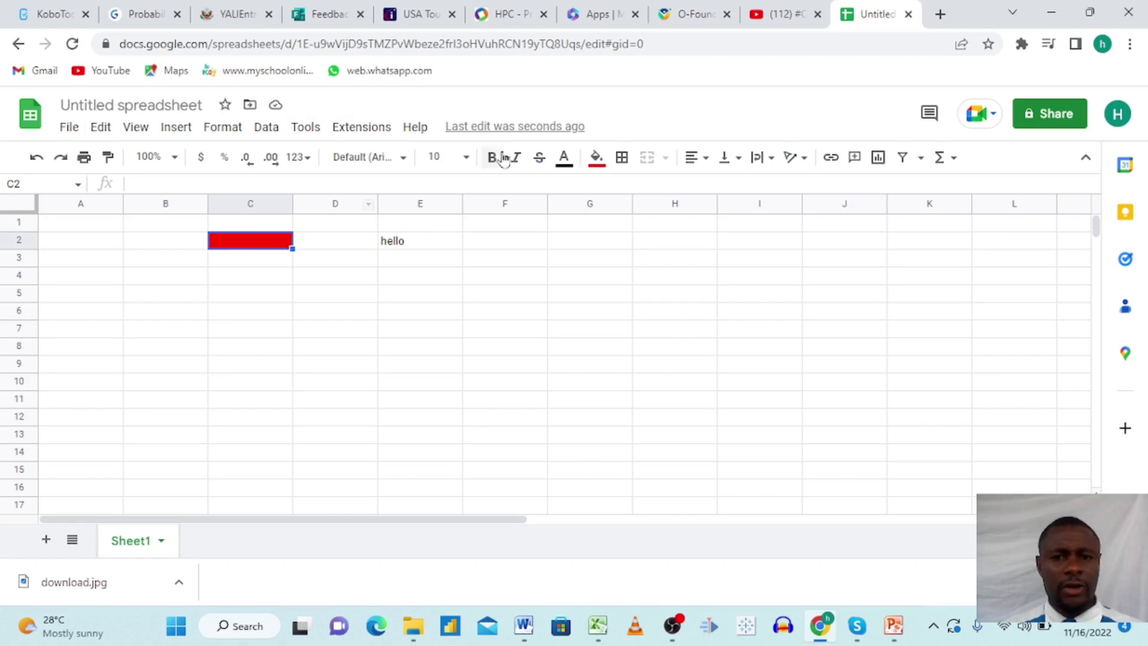
left_click(597, 160)
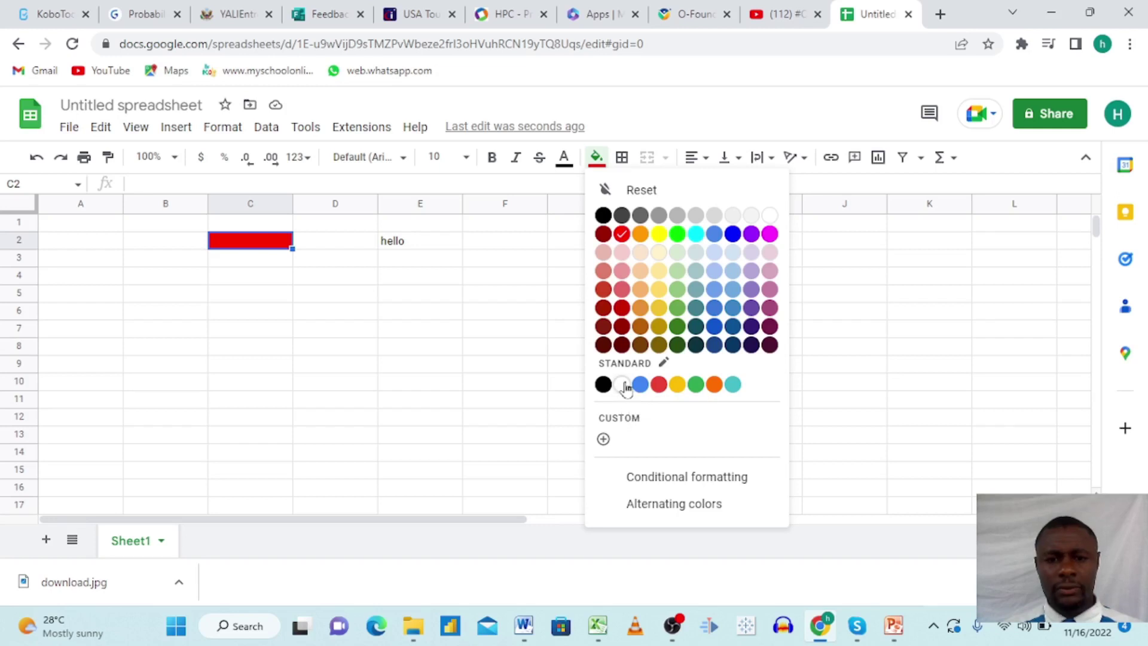
left_click(628, 385)
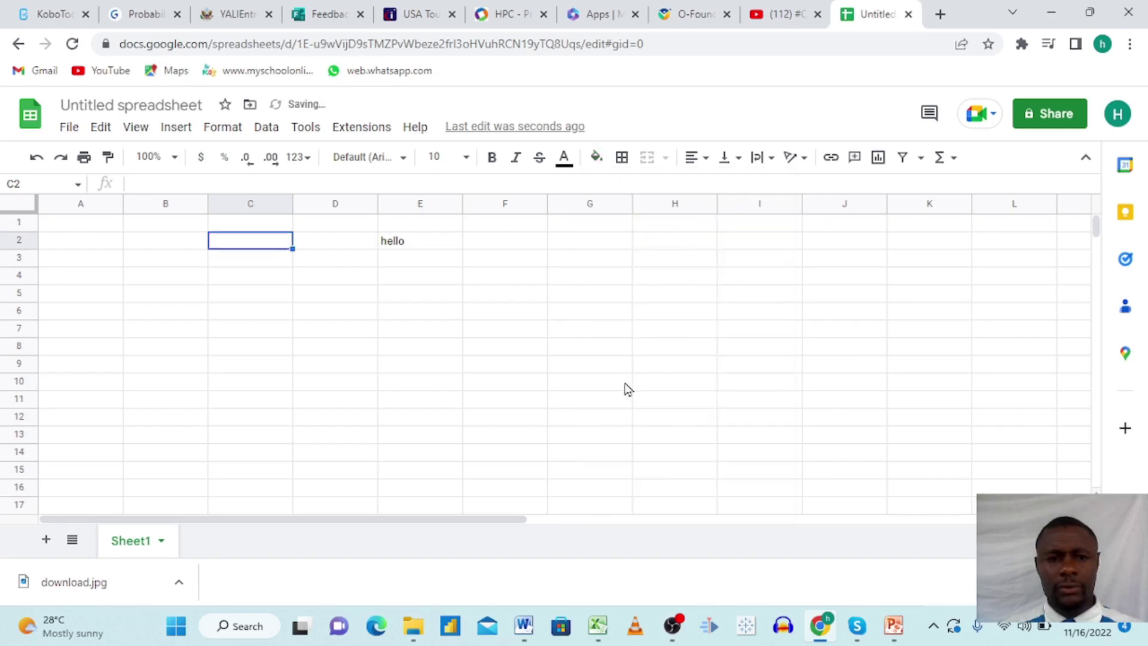
left_click(305, 312)
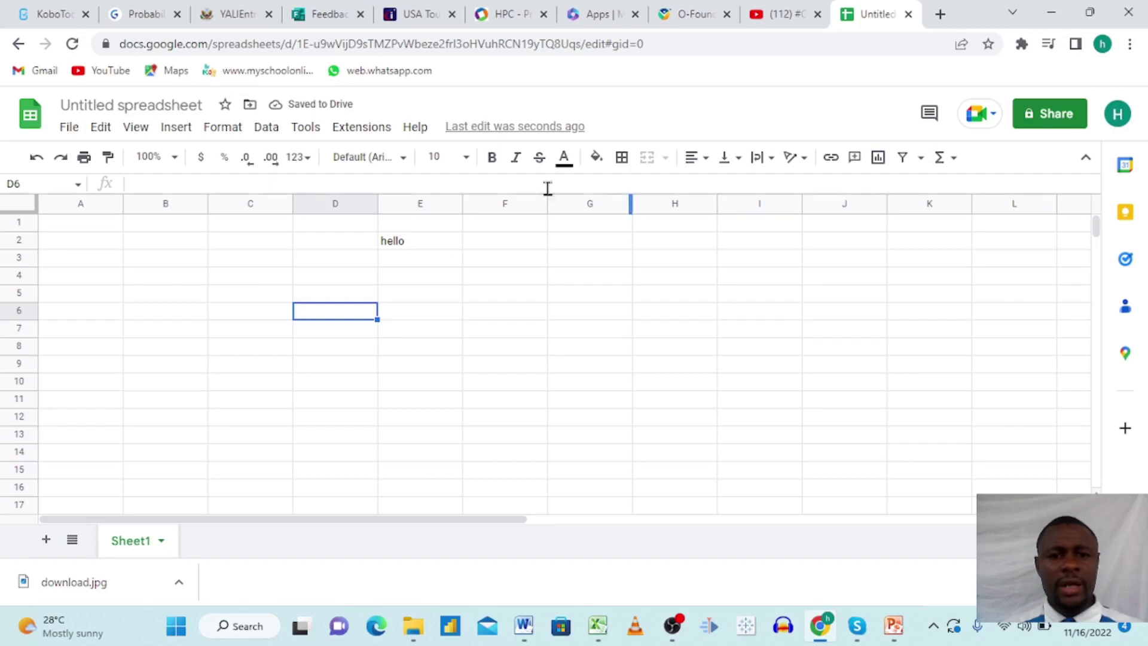
Format E2's 'hello' as yellow, bold, 18-point text
left_click(425, 242)
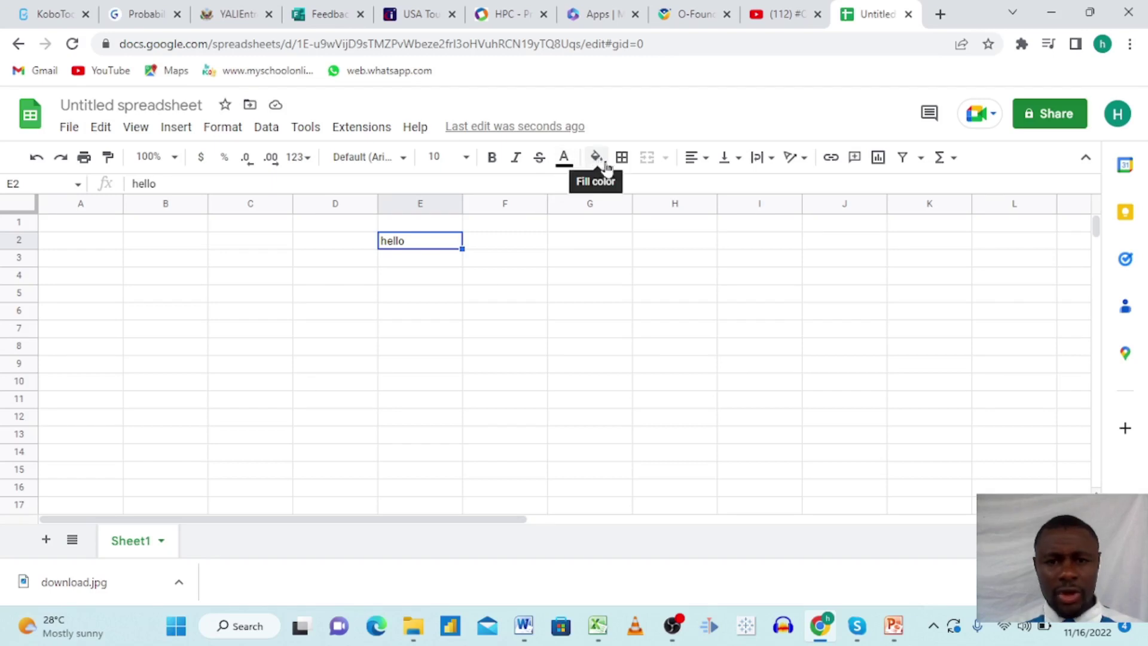
left_click(564, 160)
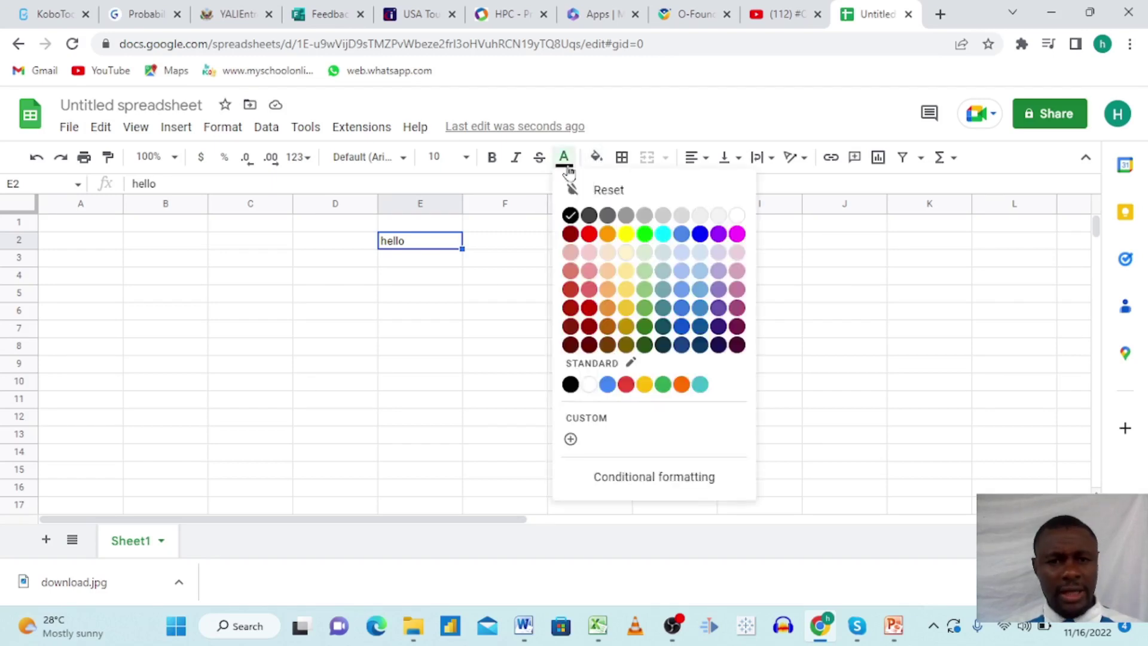
left_click(626, 235)
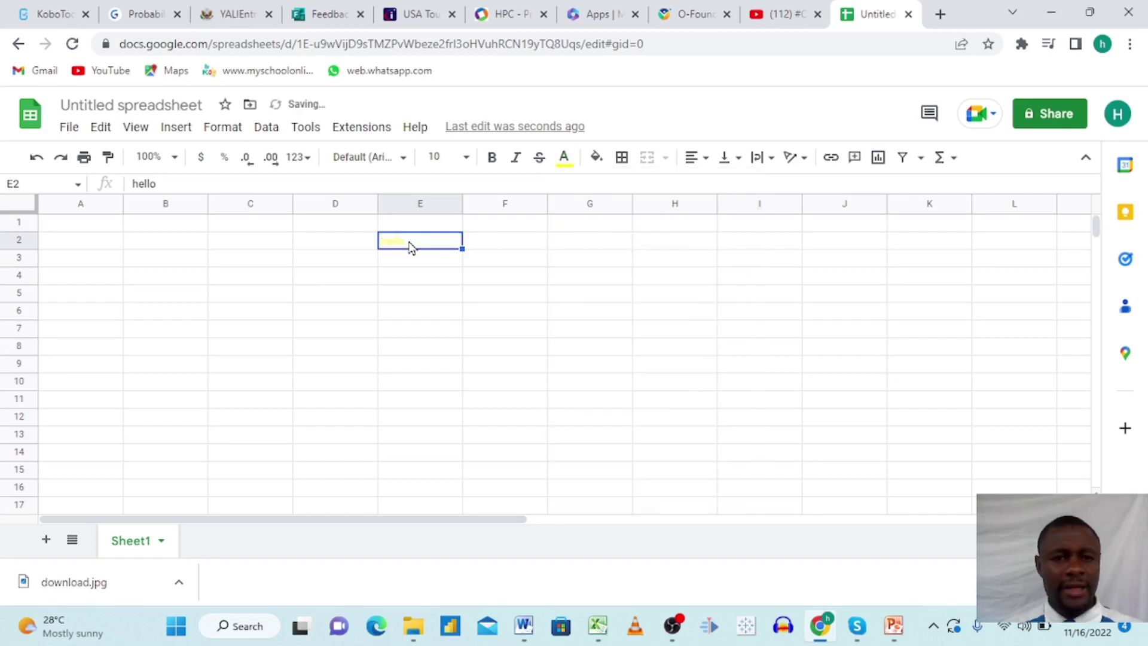
left_click(493, 158)
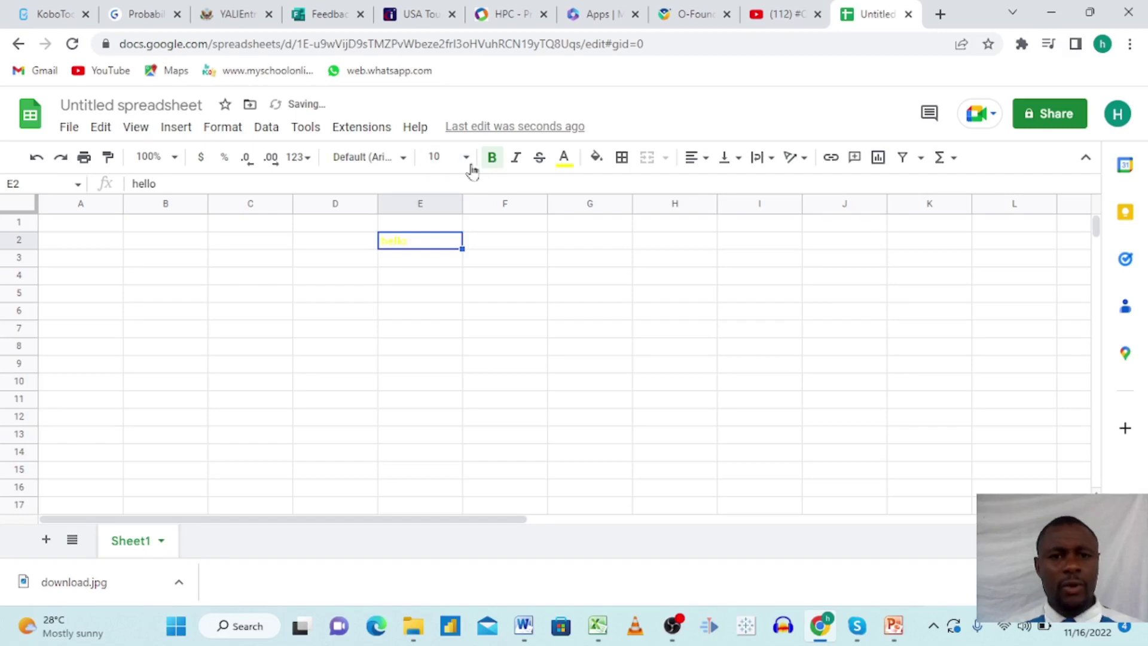
left_click(465, 158)
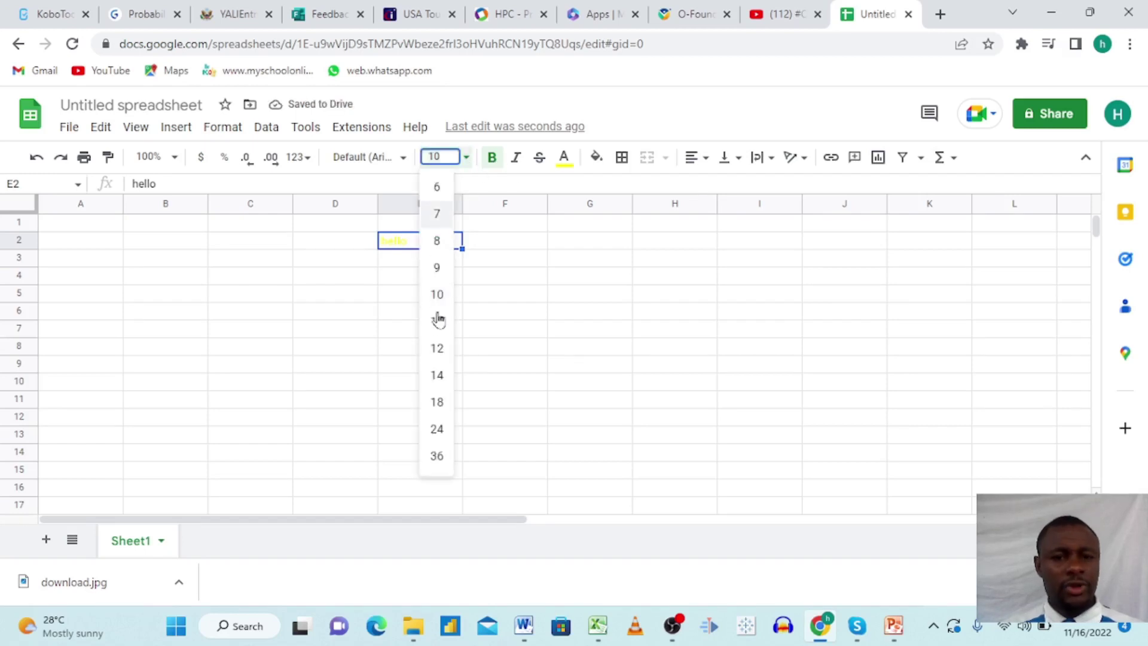
left_click(438, 402)
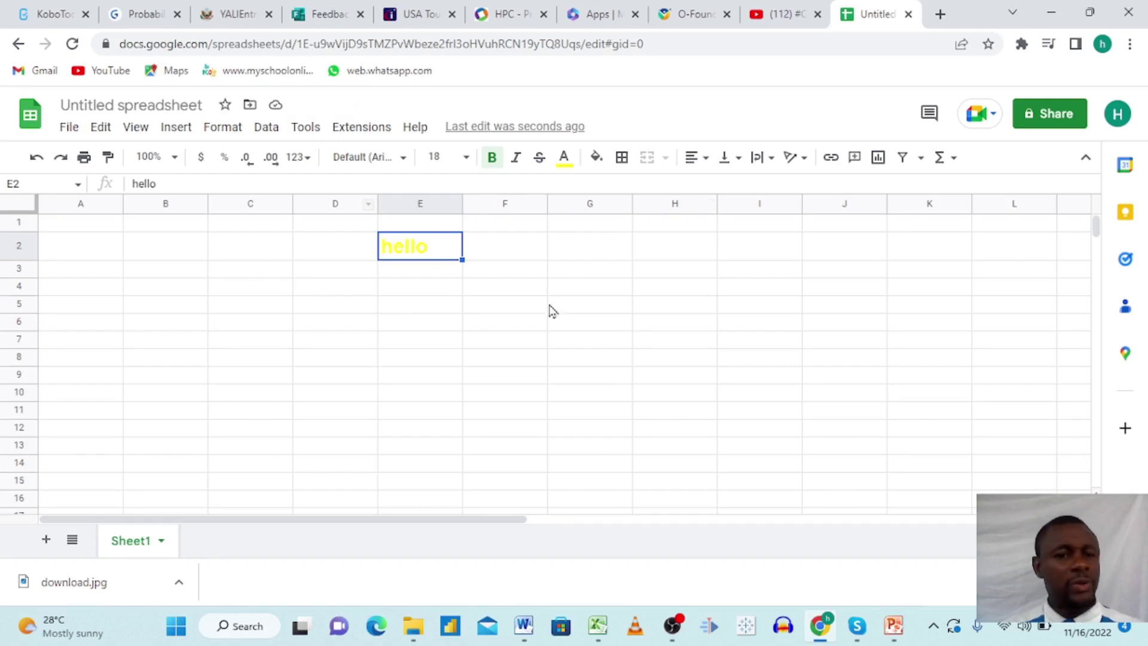
Move the selection off E2 to C2, B2 and another cell to view the result
left_click(301, 263)
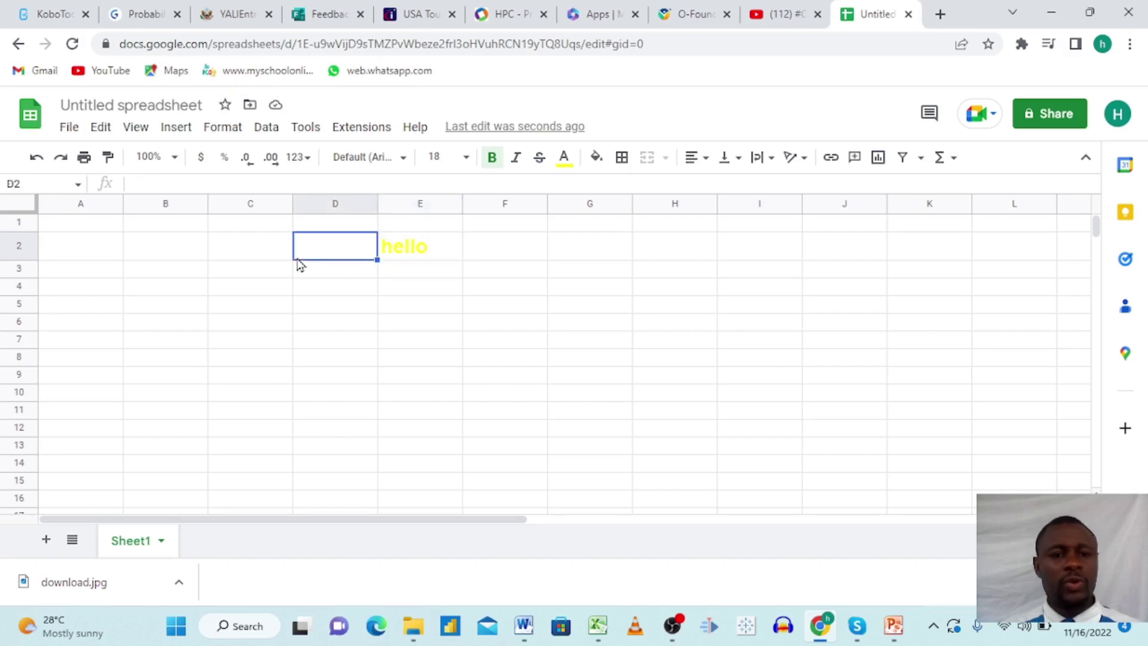
left_click(231, 243)
left_click(173, 252)
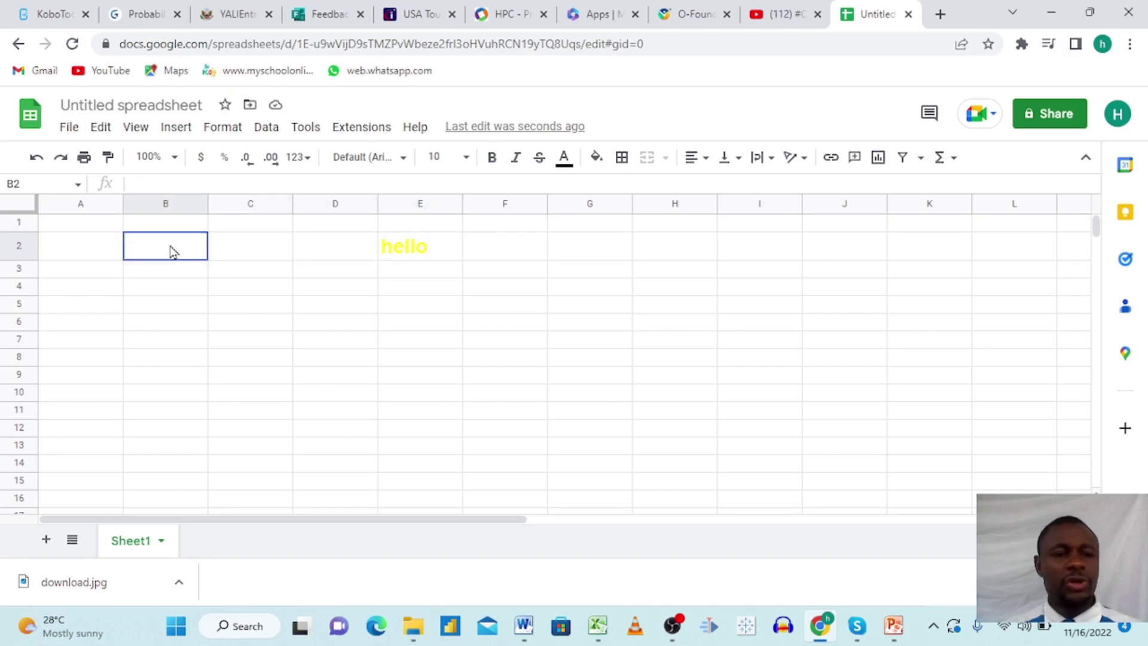
left_click(289, 270)
Replace the 'Untitled spreadsheet' title with EDUCATION and bring up sharing settings
left_click(148, 285)
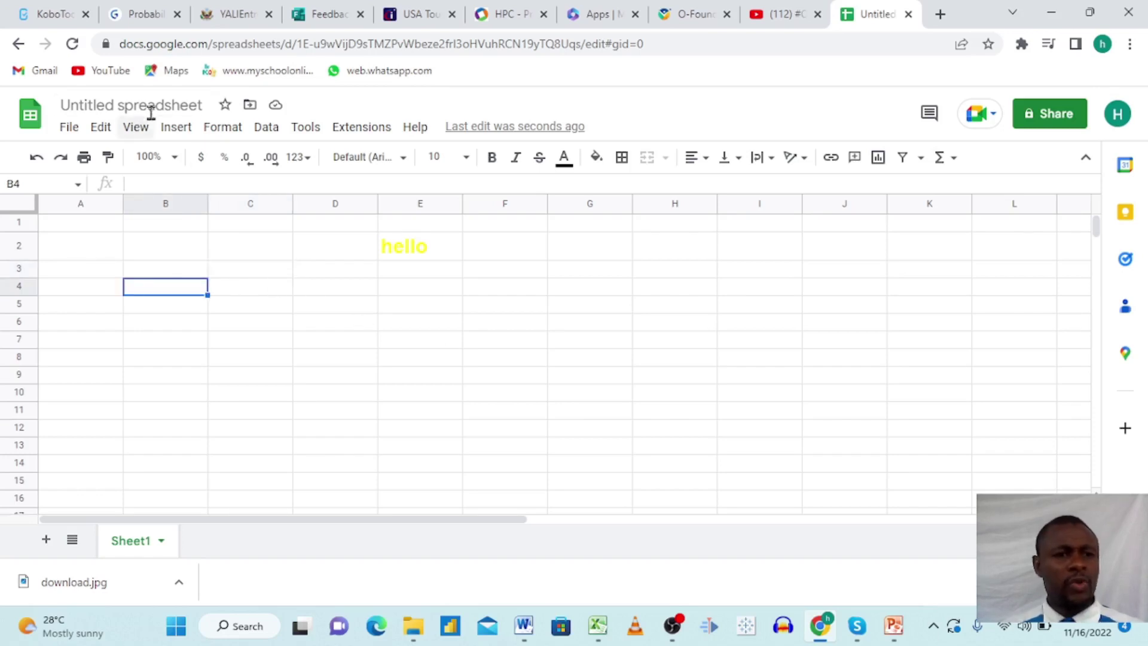
left_click(204, 105)
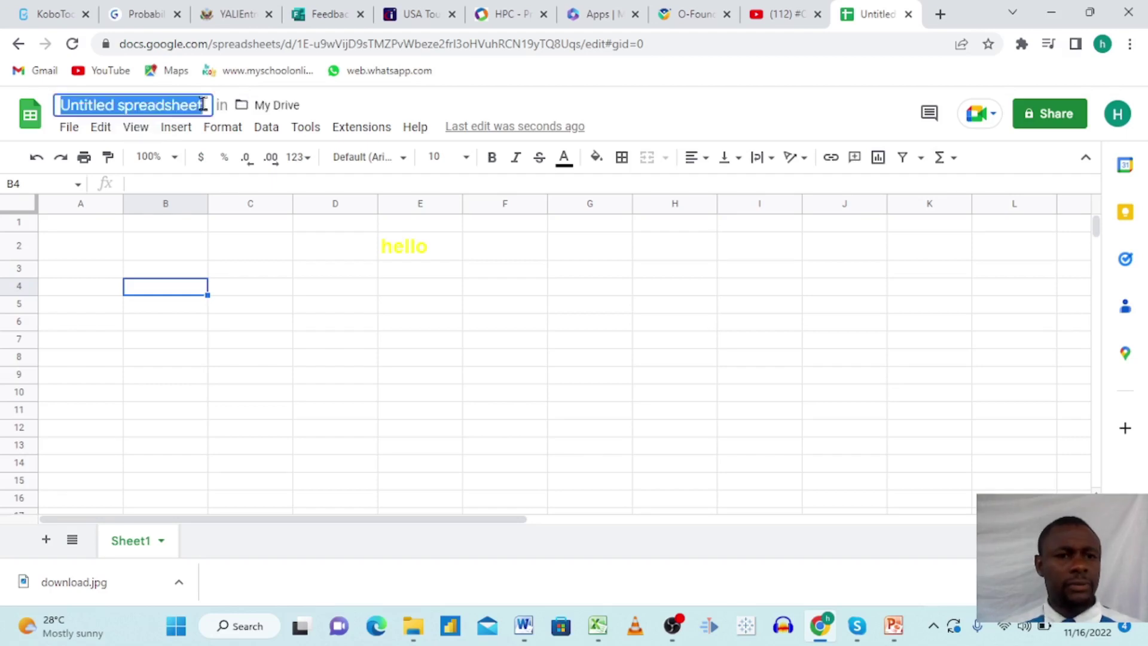
key("BackSpace")
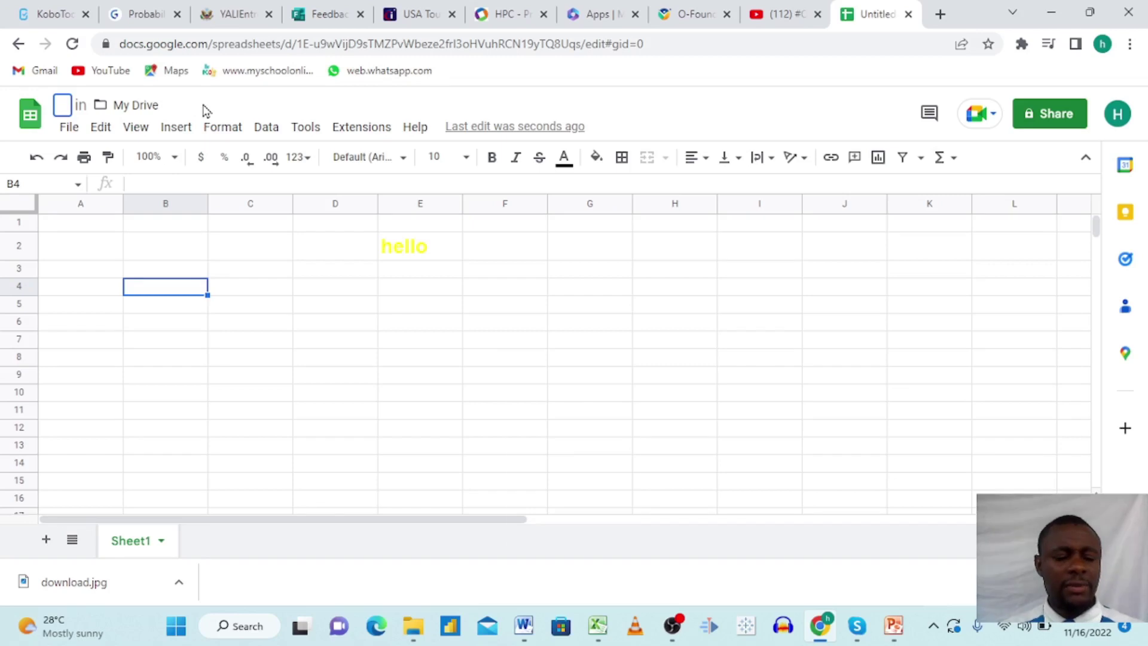
type("EDUC")
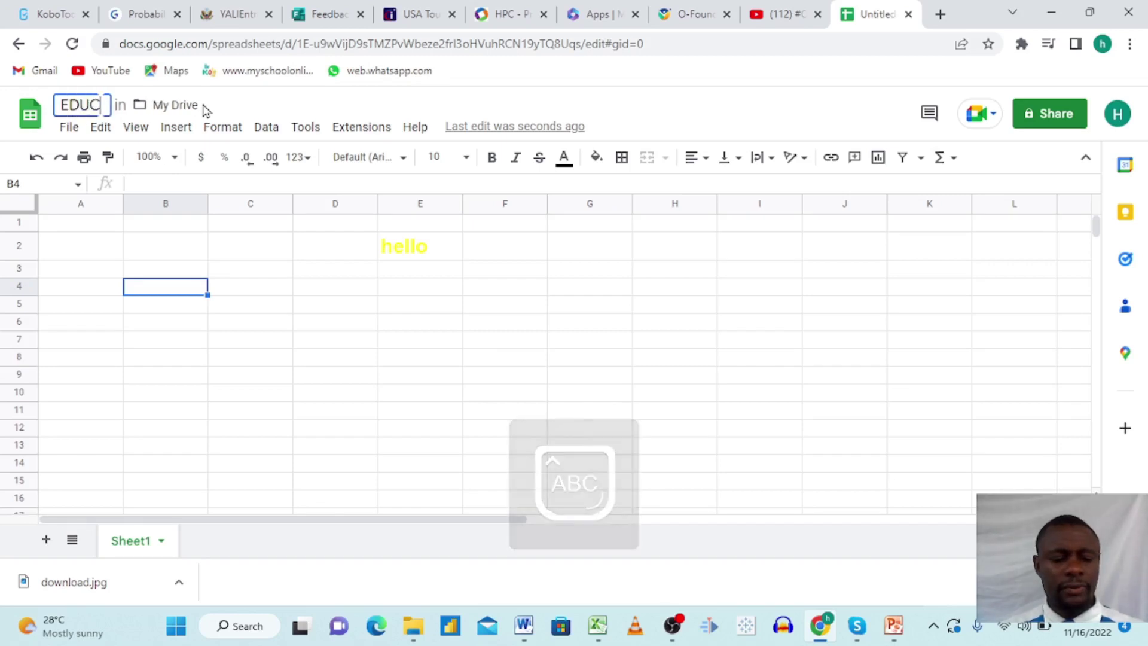
type("ATION")
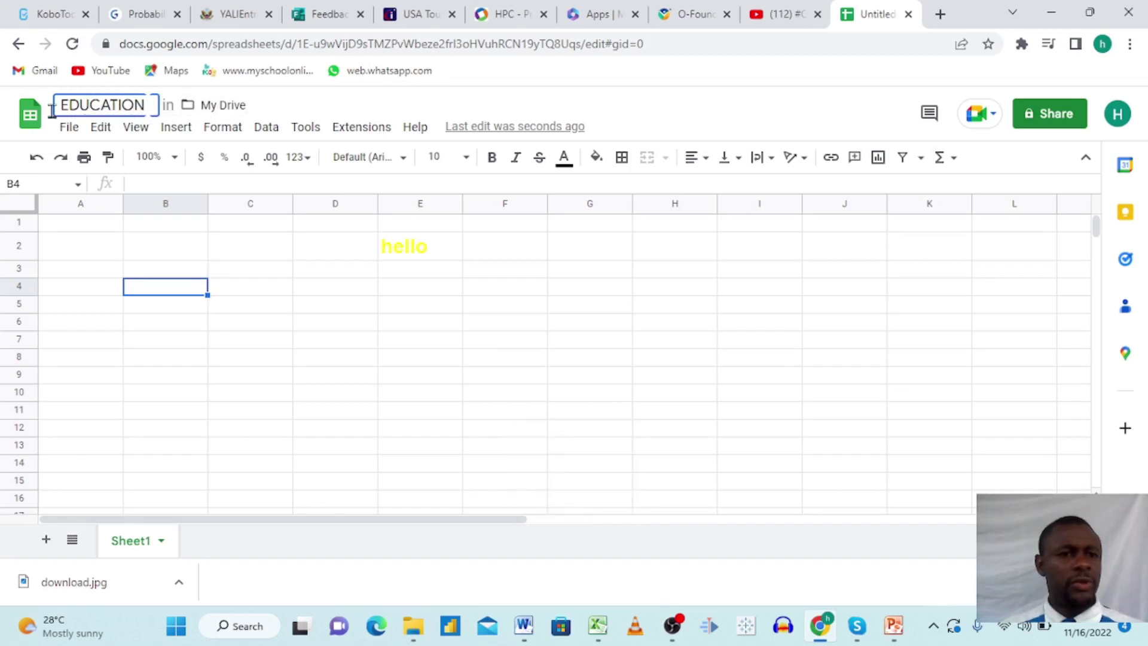
left_click(274, 290)
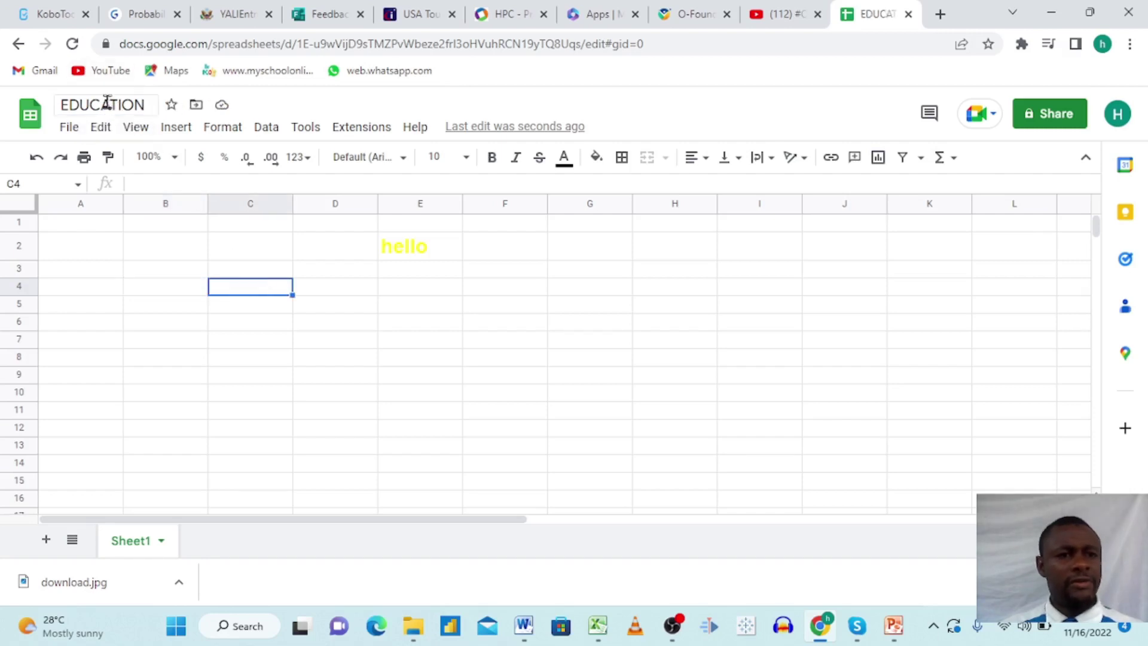
key("ctrl+o")
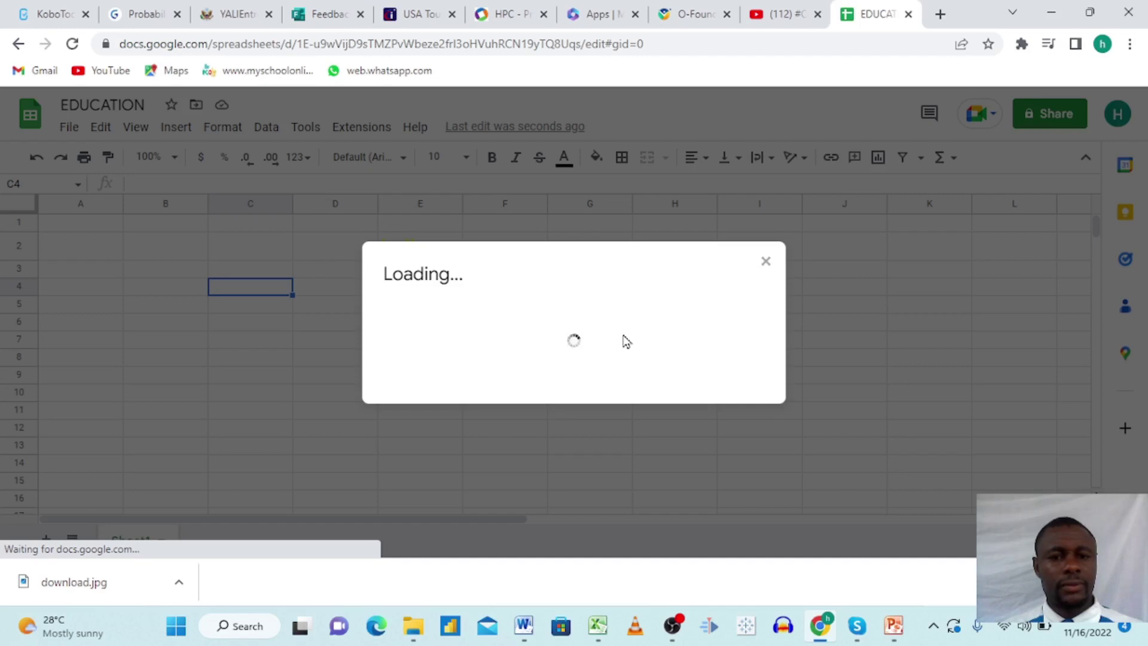